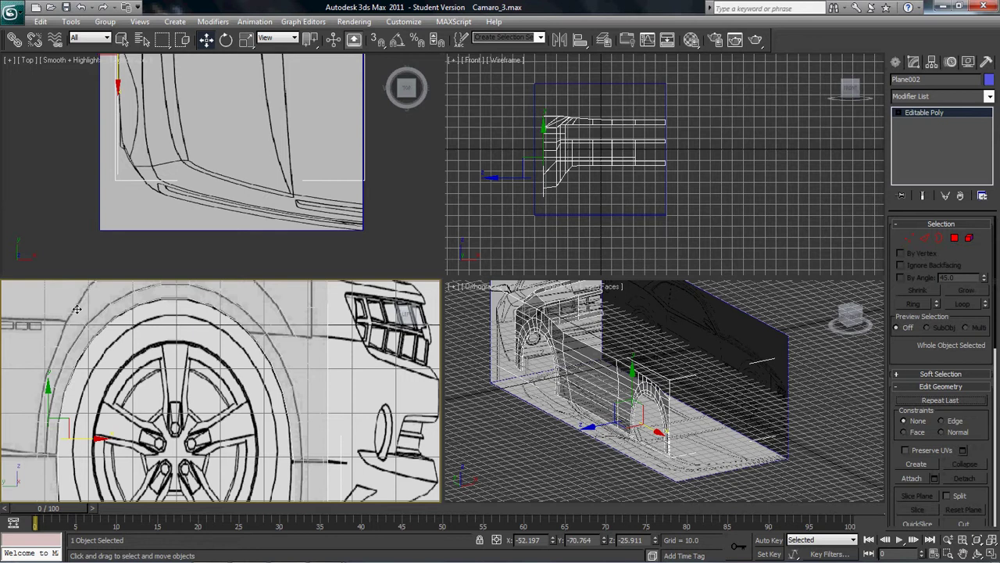
Move the front column of eight fender vertices inward onto the bumper corner's outline in the top view, to X about -41.5.
middle_click_drag(145, 158, 198, 205)
scroll(195, 199, "down", 3)
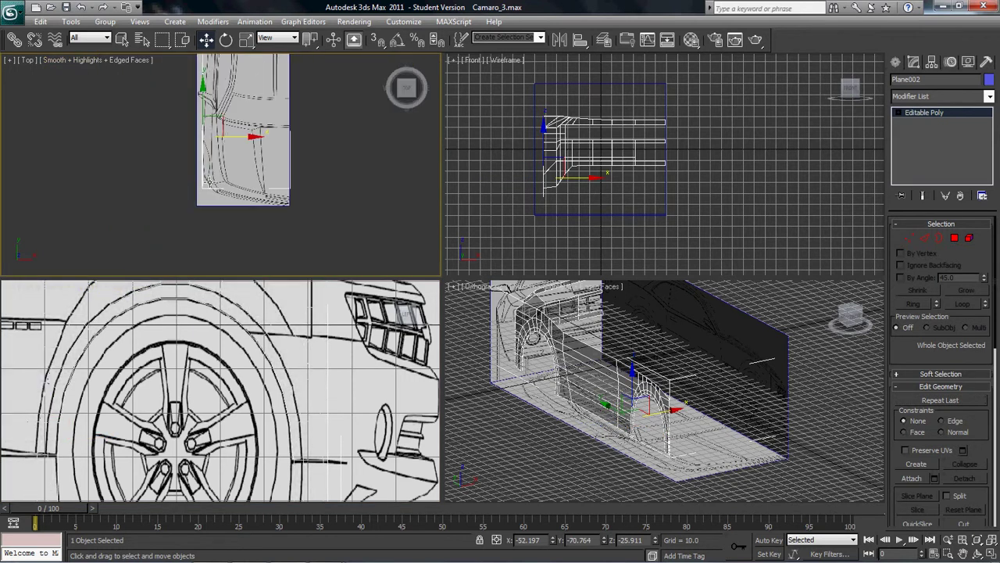
scroll(208, 183, "up", 2)
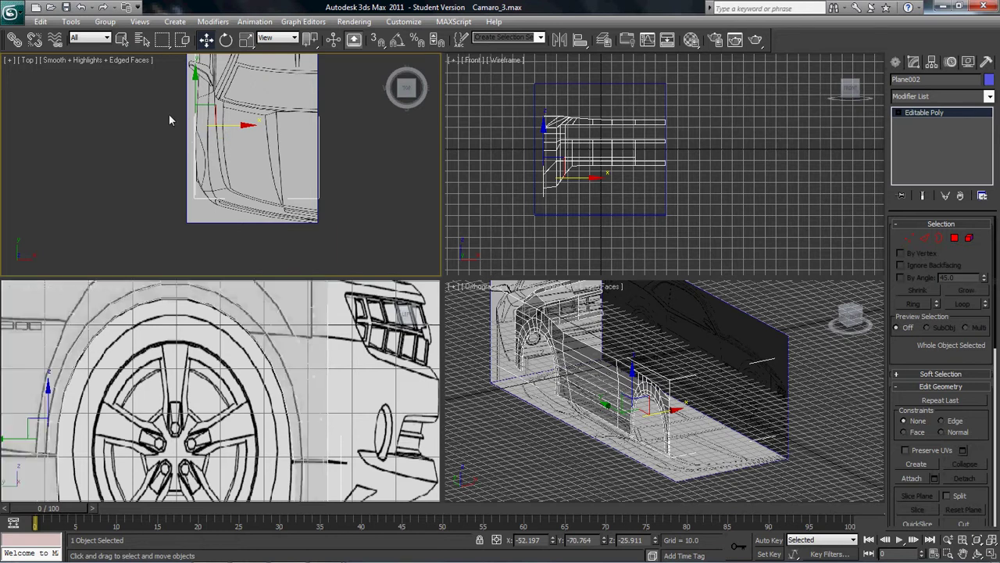
middle_click_drag(222, 175, 230, 157)
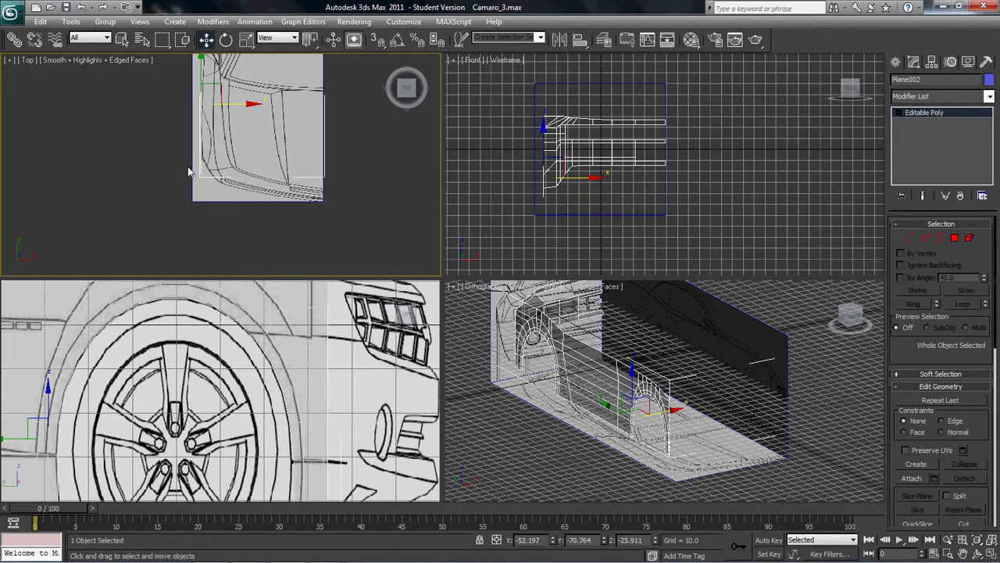
scroll(189, 172, "up", 6)
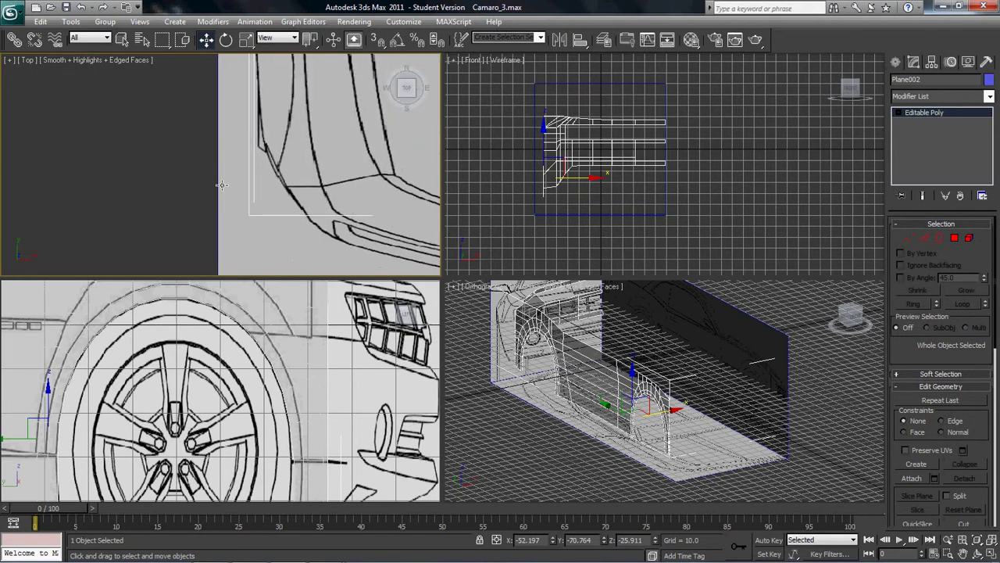
scroll(268, 338, "down", 8)
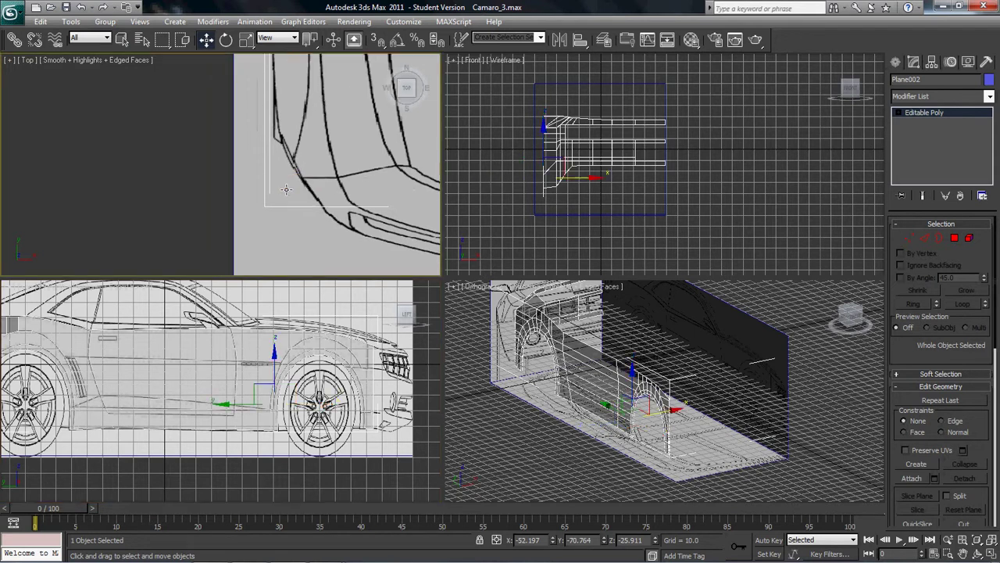
key("1")
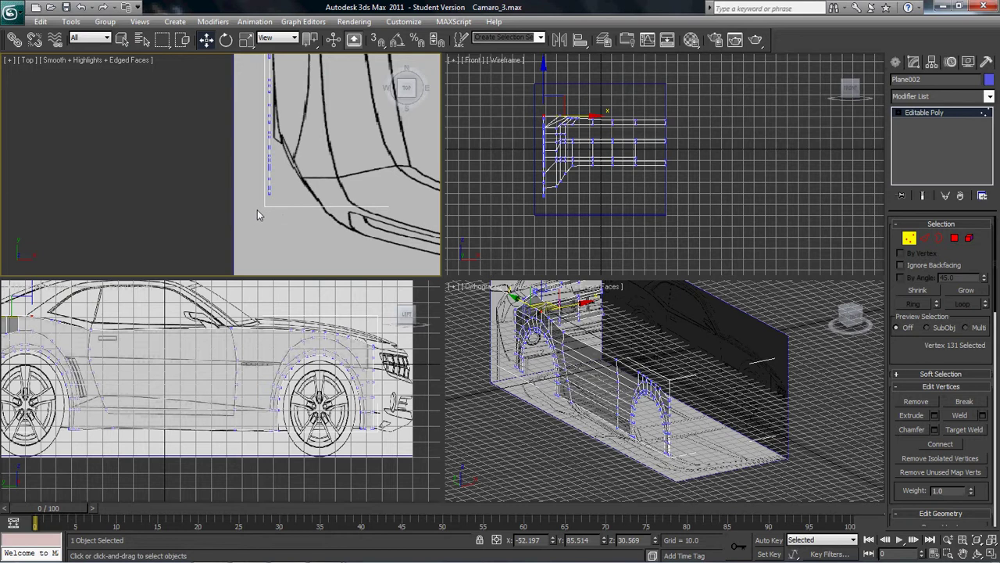
left_click_drag(258, 209, 361, 192)
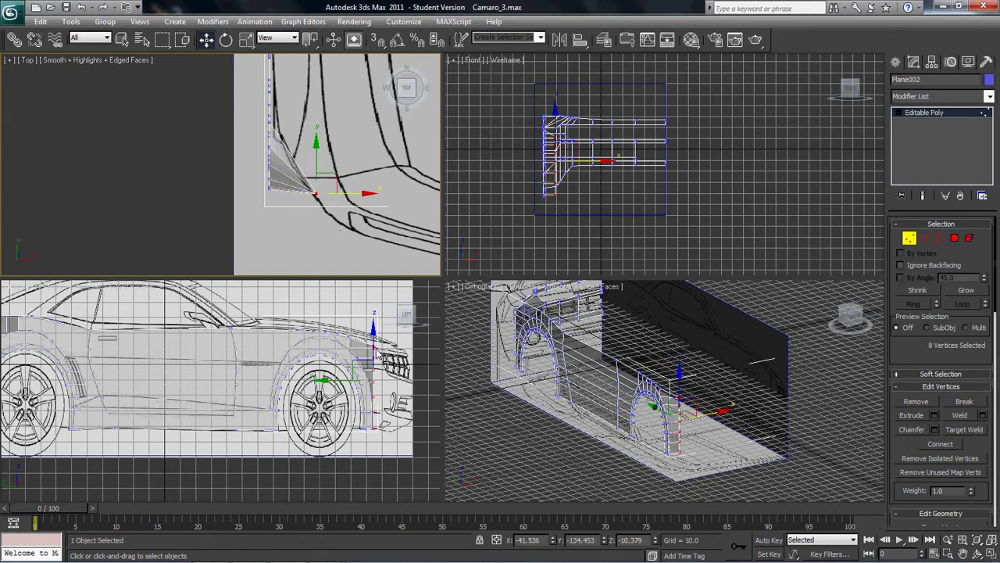
Shift the topmost vertex of the fender's front edge further inward in the top view, to X about -35.1.
scroll(372, 356, "up", 8)
middle_click_drag(353, 319, 180, 420)
left_click_drag(240, 340, 274, 359)
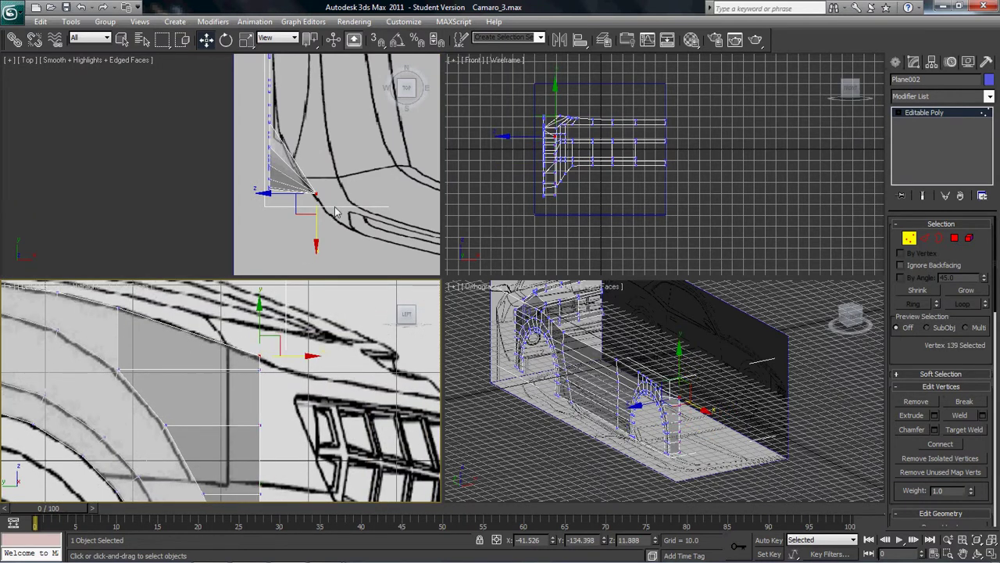
right_click(336, 197)
left_click_drag(361, 196, 383, 197)
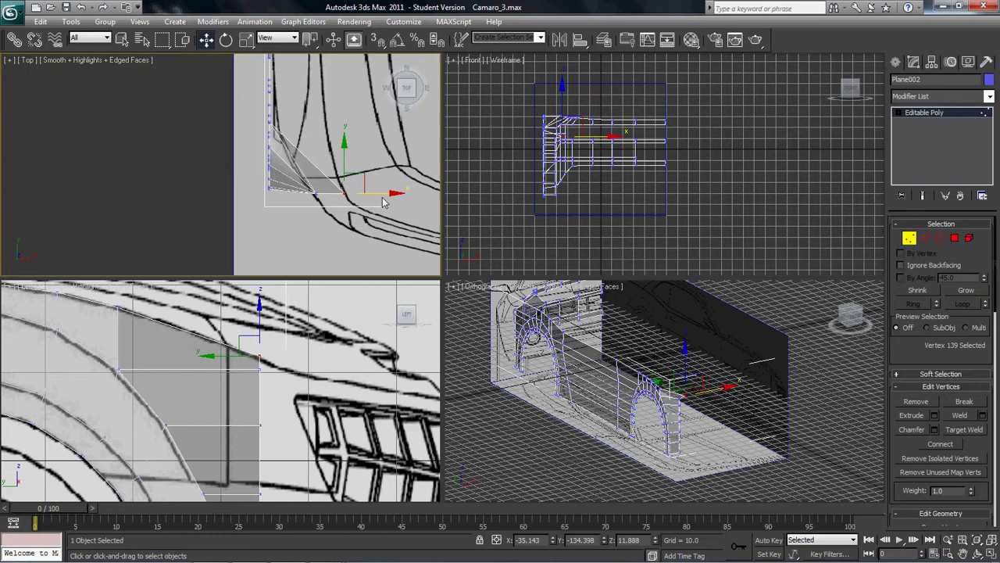
Shift the second and third vertices from the top of the fender's front edge inward, placing the third at X about -39.6.
right_click(260, 366)
left_click_drag(253, 362, 275, 387)
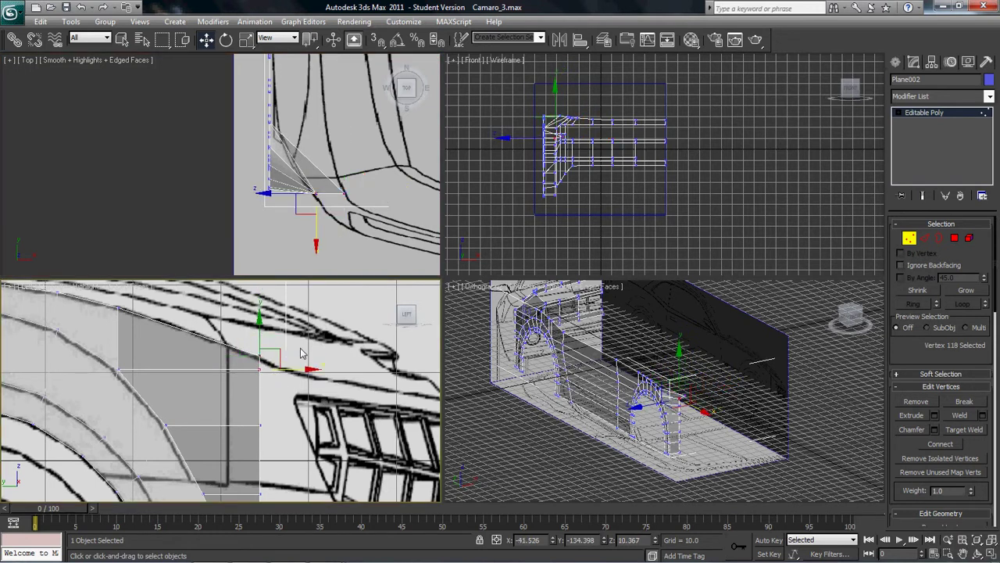
right_click(340, 194)
mouse_move(352, 200)
left_mouse_down()
mouse_move(389, 200)
mouse_move(364, 195)
left_mouse_up()
left_click(258, 423)
right_click(344, 216)
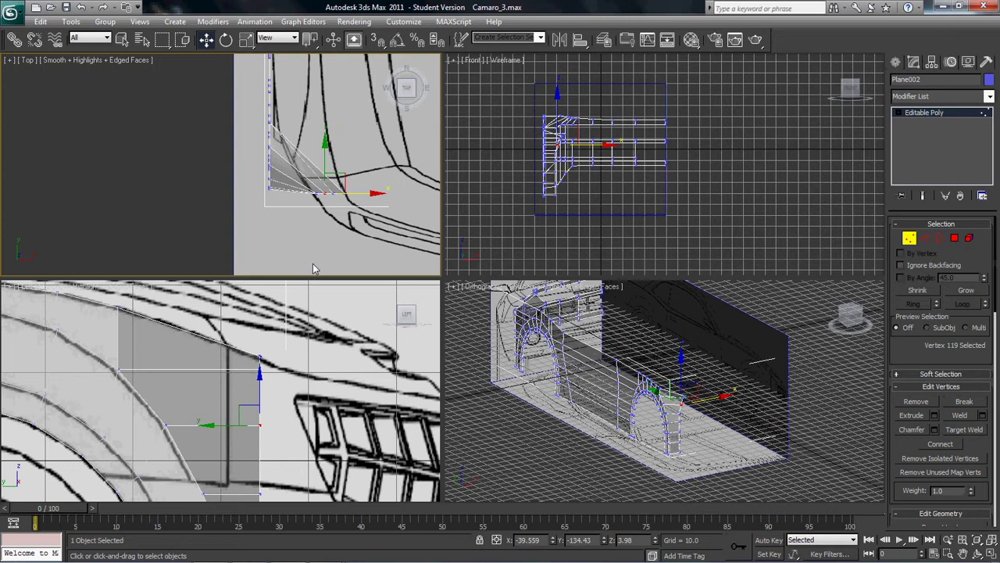
middle_click_drag(316, 231, 329, 195)
middle_click_drag(307, 475, 318, 394)
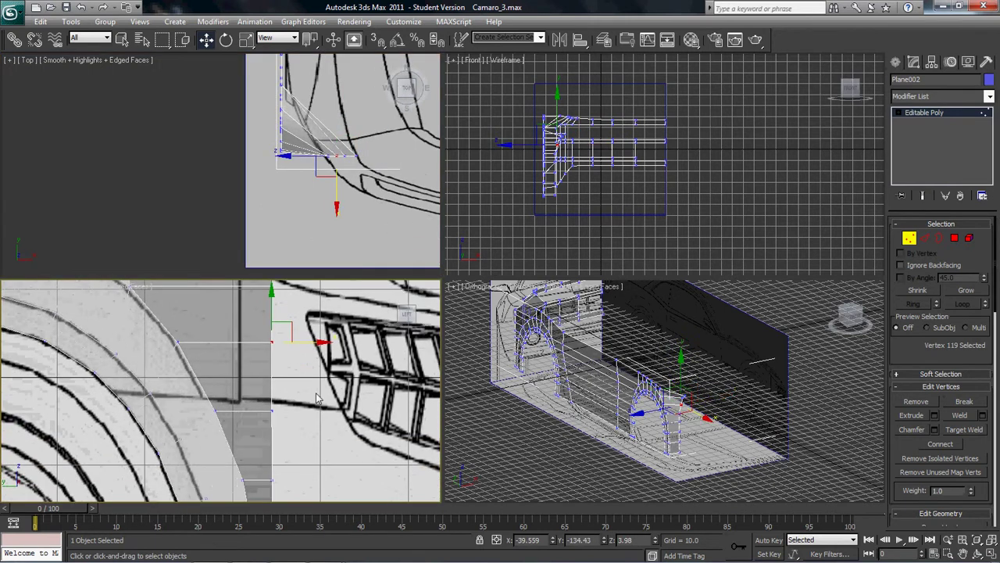
Move the fourth and fifth vertices of the fender's front edge slightly inward, to X about -41.3 and -40.6.
left_click(271, 410)
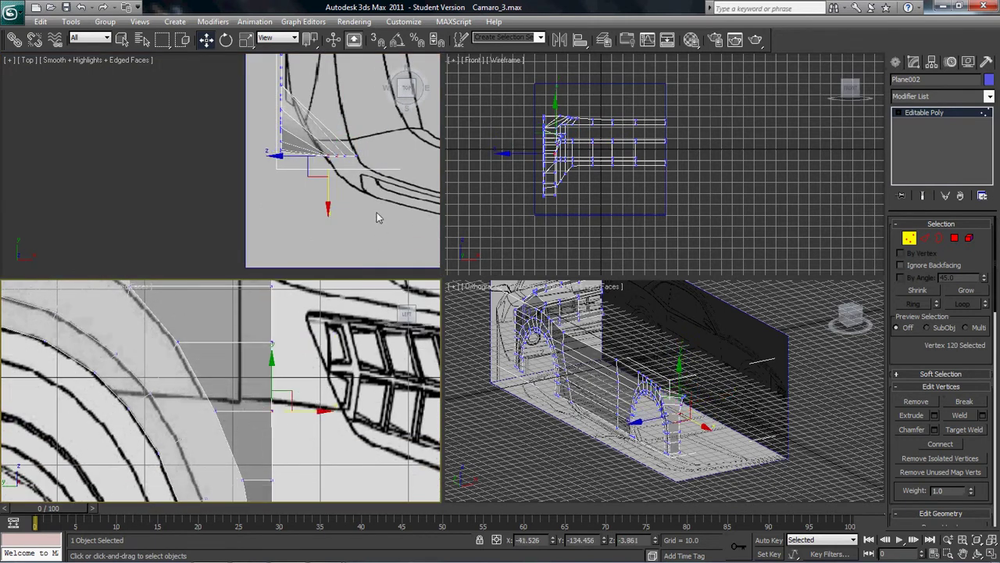
right_click(348, 179)
left_click_drag(372, 159, 380, 158)
scroll(272, 453, "up", 4)
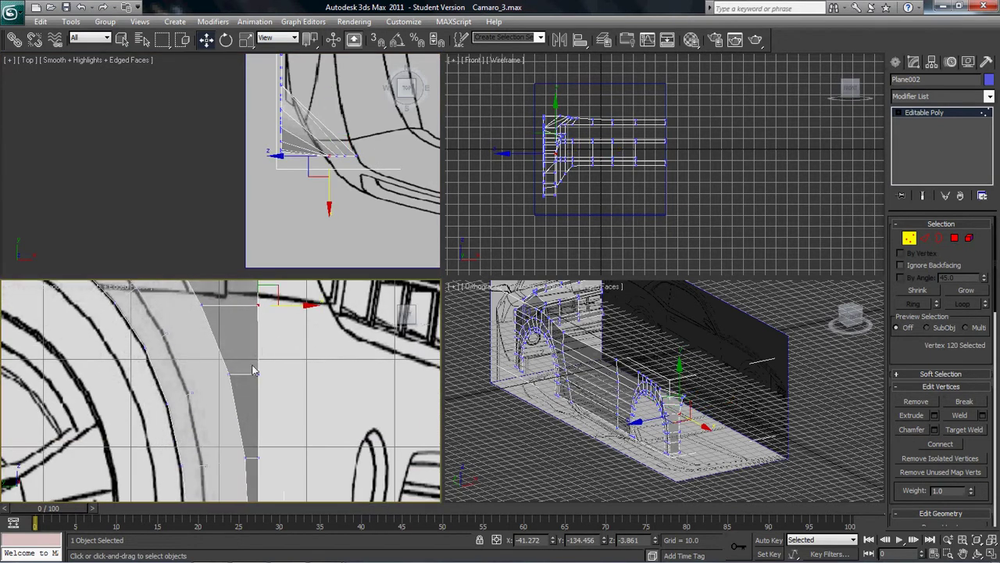
left_click(258, 374)
left_click_drag(370, 161, 376, 160)
middle_click_drag(261, 391, 263, 296)
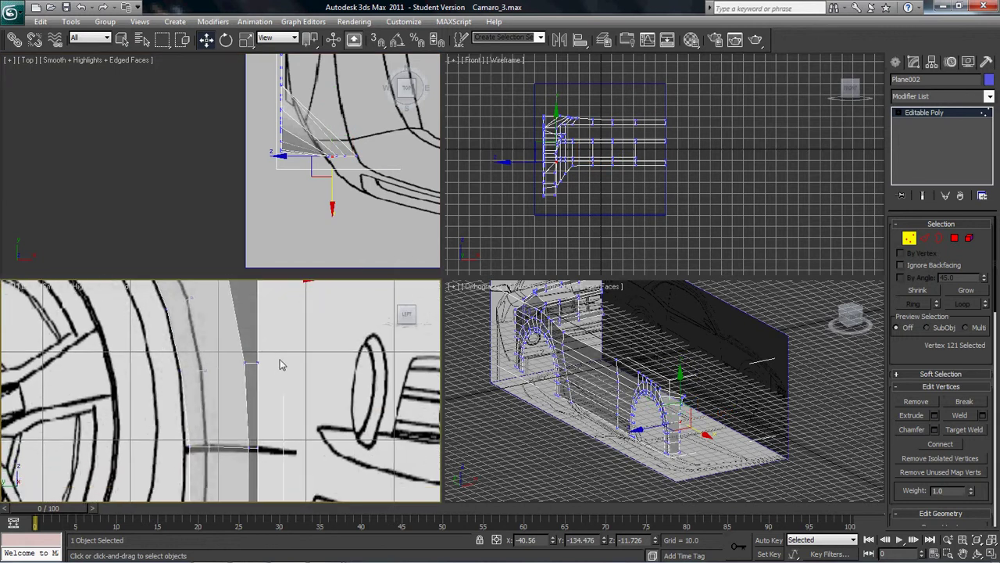
Move the two front-edge vertices above the bottom one inward, to X about -39.4 and -38.7.
left_click_drag(277, 343, 256, 382)
right_click(362, 152)
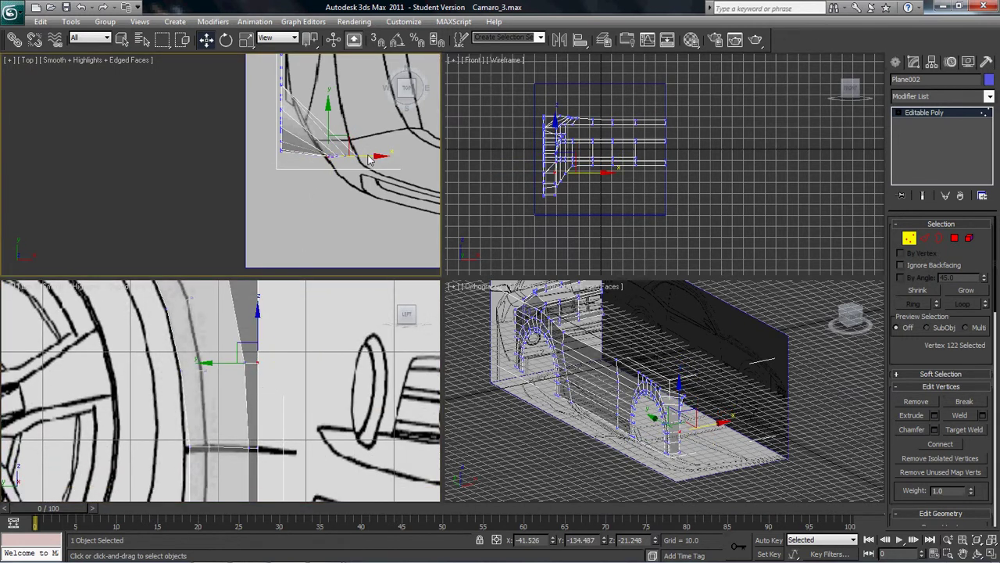
left_click_drag(370, 155, 380, 158)
right_click(292, 410)
middle_click_drag(286, 421, 277, 336)
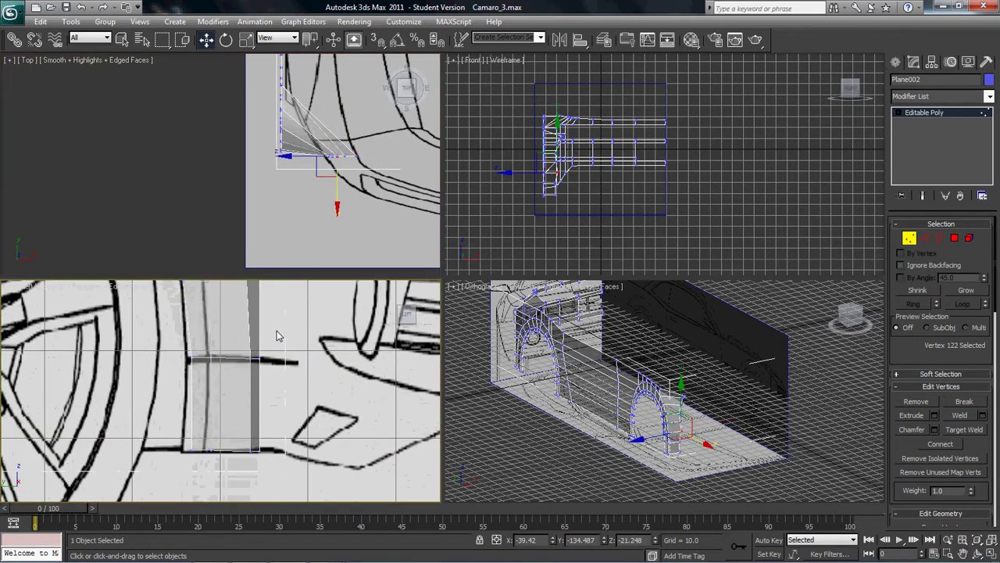
left_click_drag(275, 342, 259, 378)
right_click(356, 170)
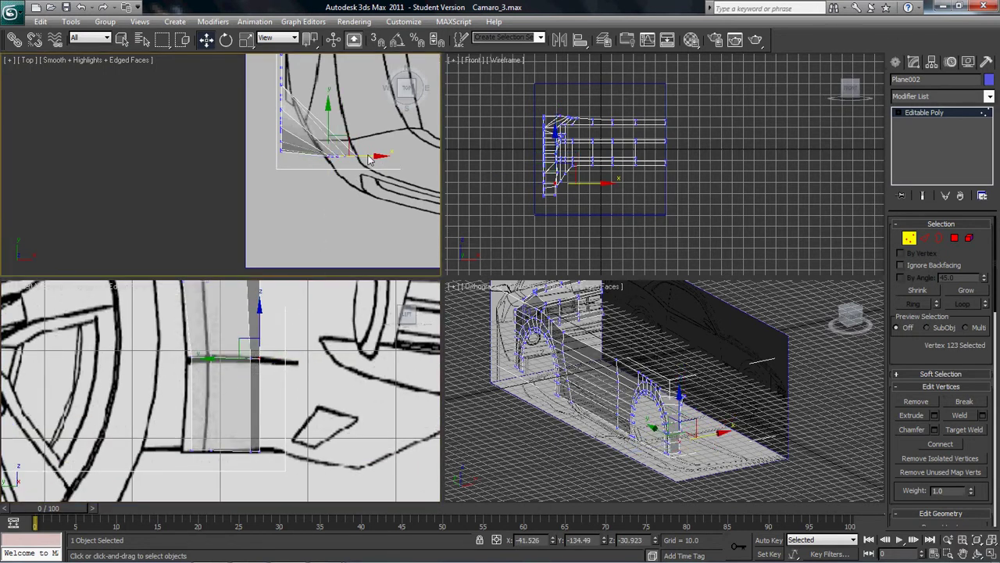
left_click_drag(371, 156, 382, 161)
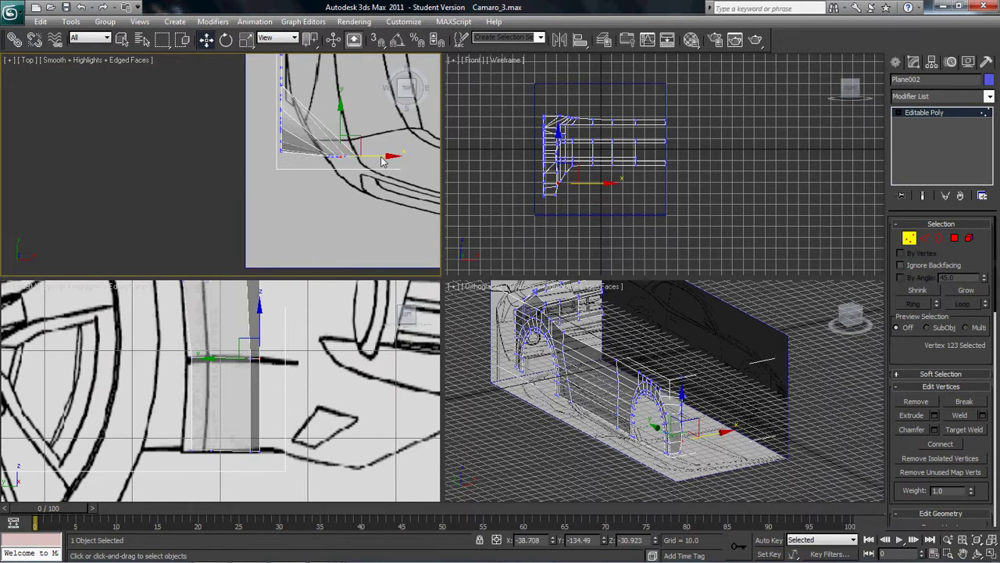
Move the lowest vertex of the fender's front edge inward in the top view, to X about -38.0.
middle_click_drag(294, 441, 305, 382)
left_click_drag(290, 379, 267, 409)
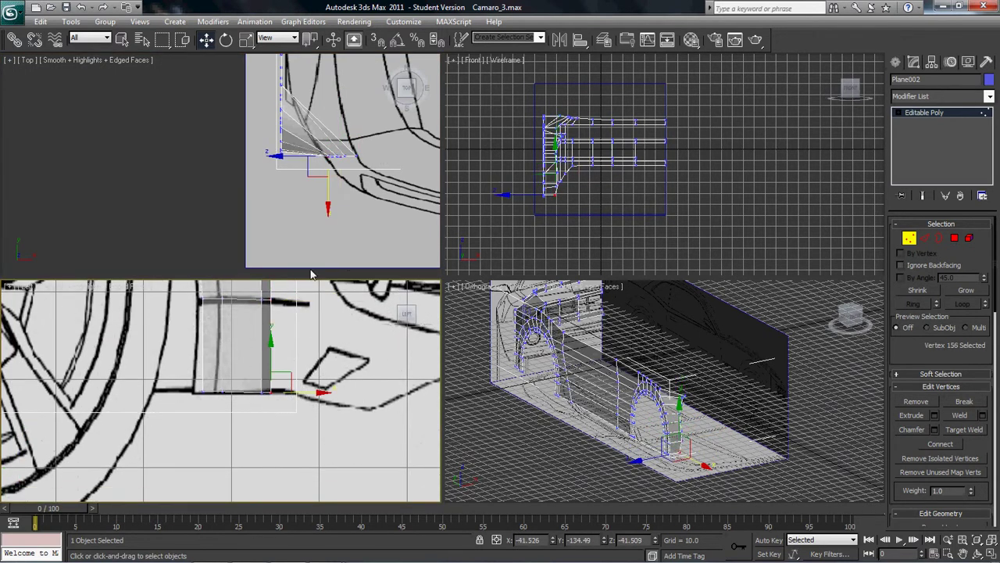
right_click(359, 178)
left_click_drag(373, 159, 390, 160)
Switch the front view to shaded display and frame the fender against the front blueprint.
right_click(623, 212)
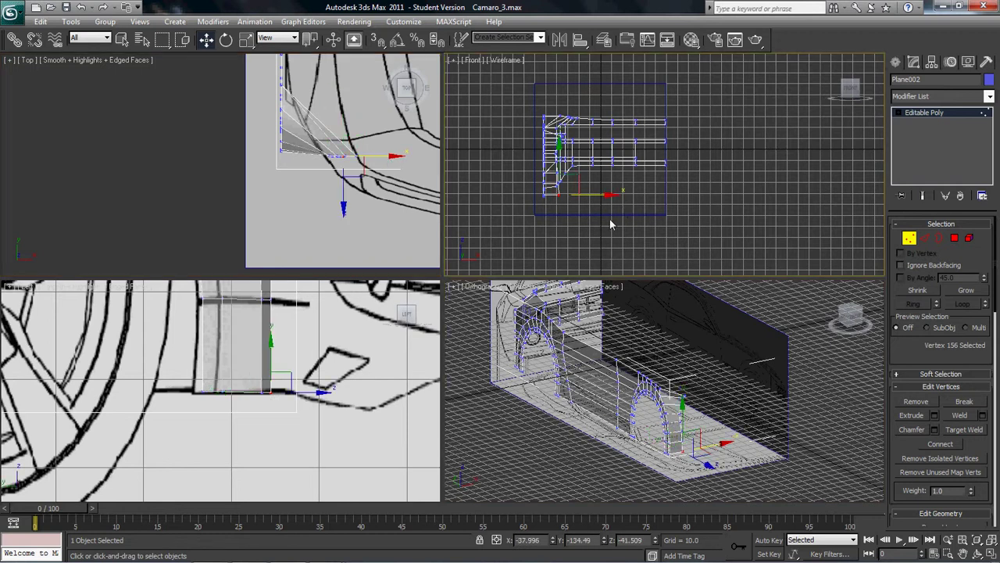
key("f")
scroll(599, 200, "up", 5)
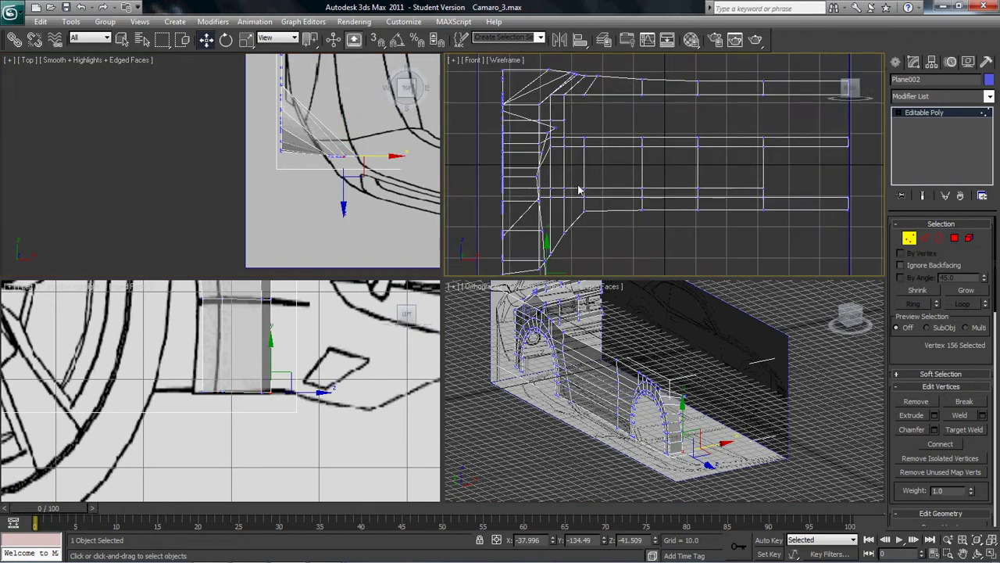
key("F3")
scroll(615, 196, "up", 2)
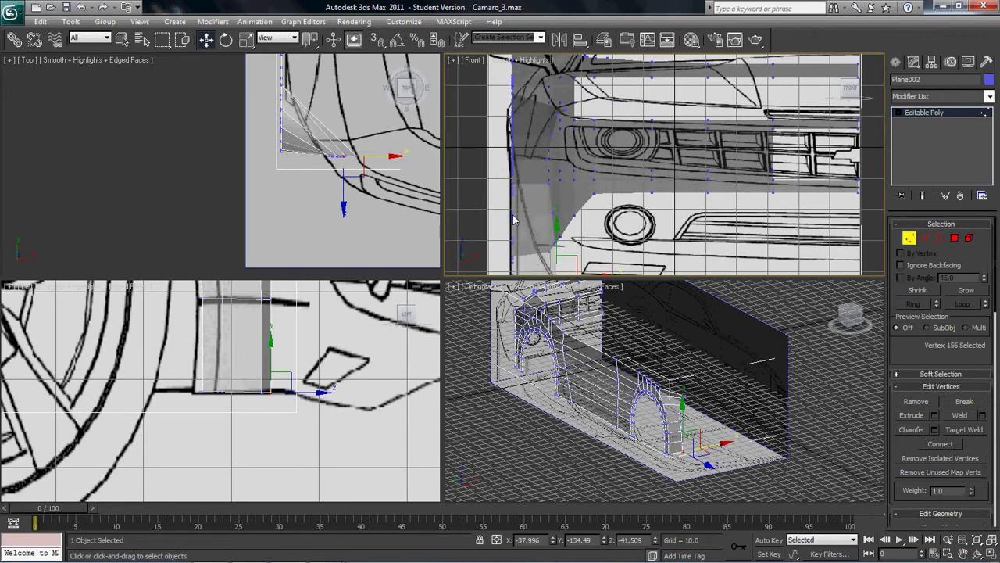
right_click(285, 216)
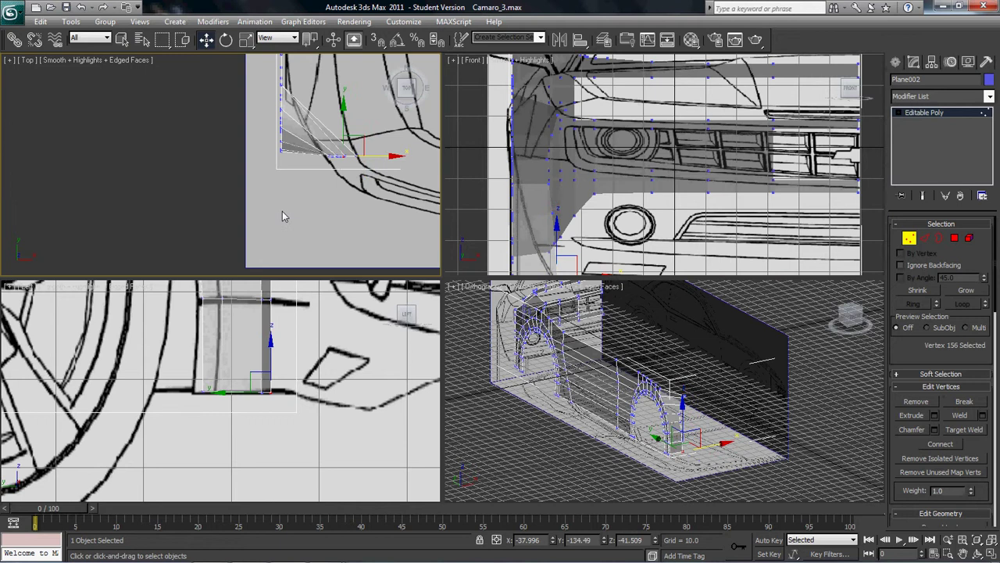
middle_click_drag(647, 83, 671, 145)
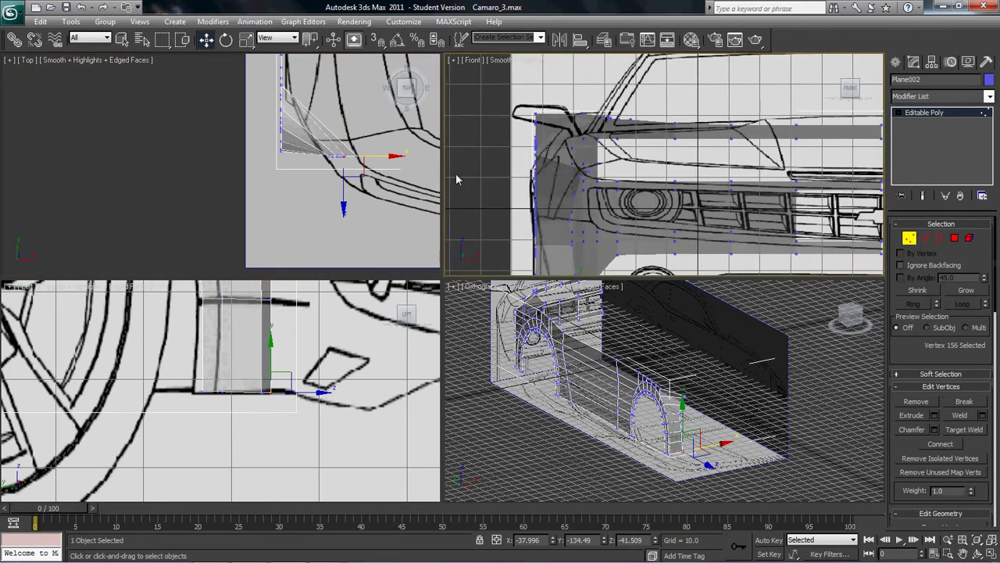
Leave vertex editing, deselect the body mesh and unfreeze all objects.
right_click(353, 181)
scroll(312, 203, "down", 6)
middle_click_drag(290, 129, 320, 275)
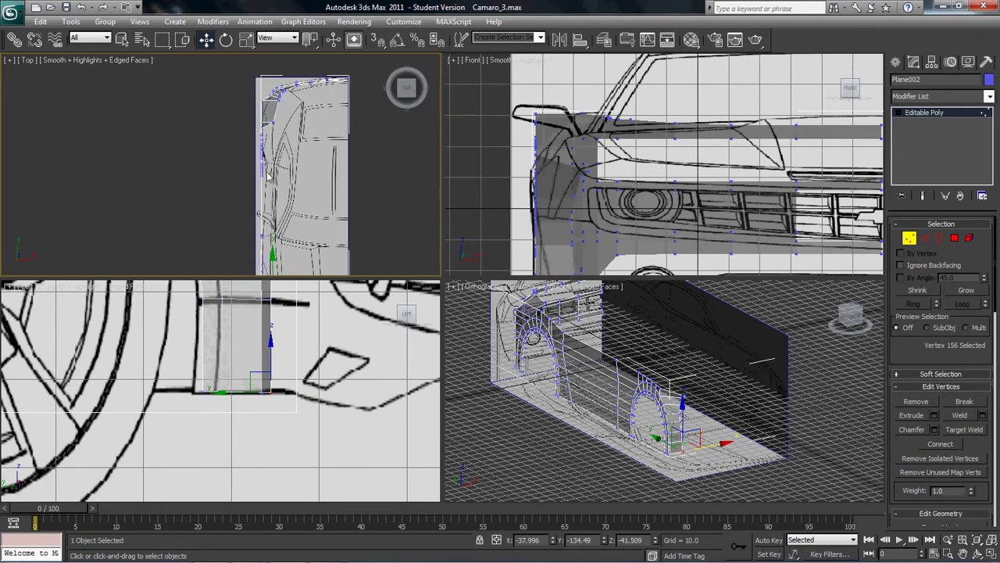
left_click(923, 114)
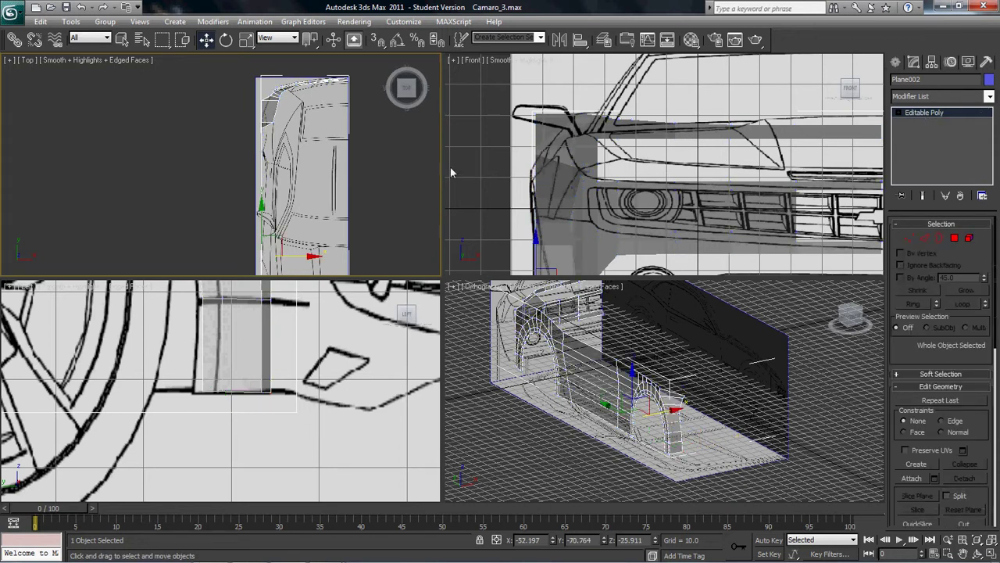
left_click(360, 163)
right_click(370, 140)
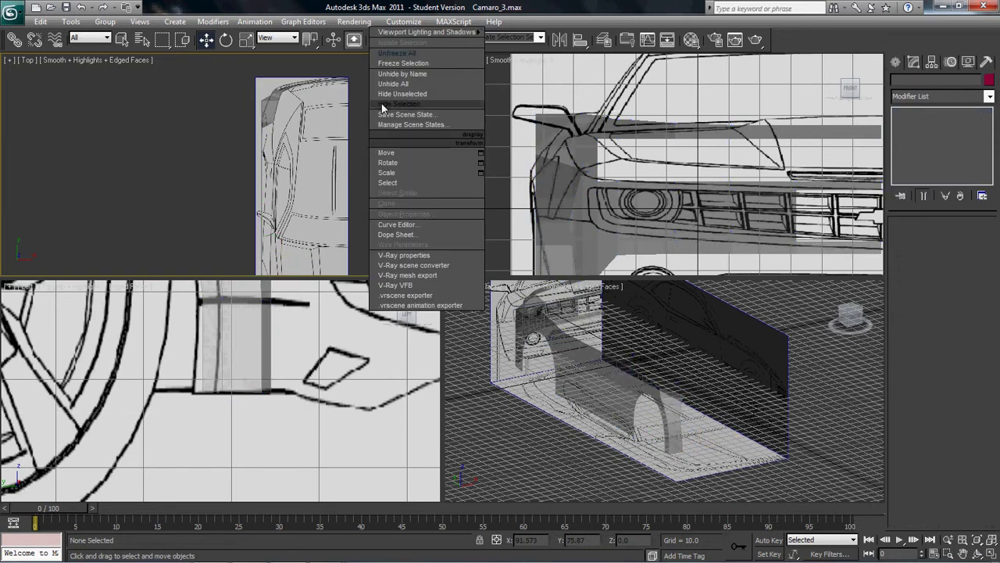
left_click(369, 81)
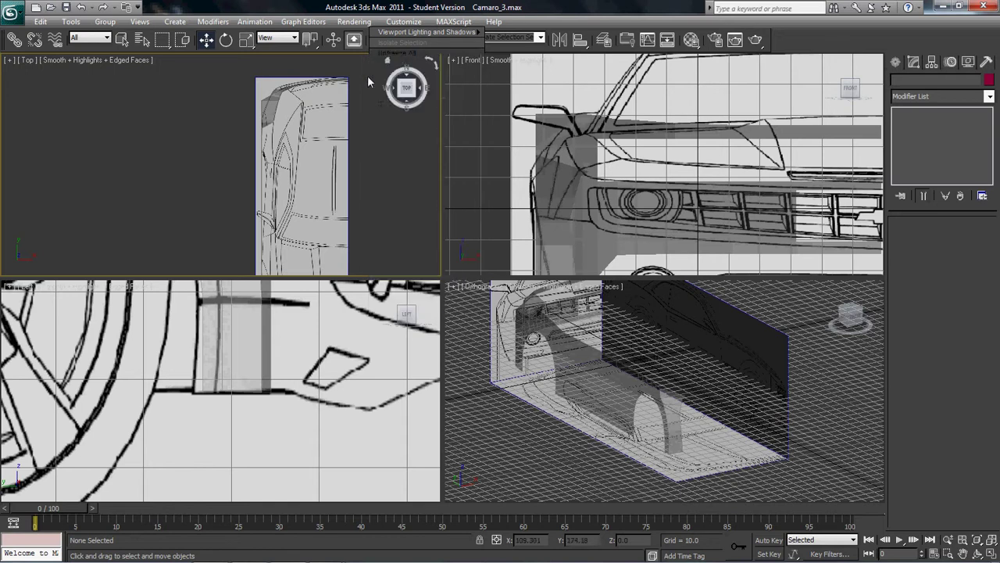
Move the front blueprint plane along the car toward its front end, to Y about -15.5.
left_click(641, 94)
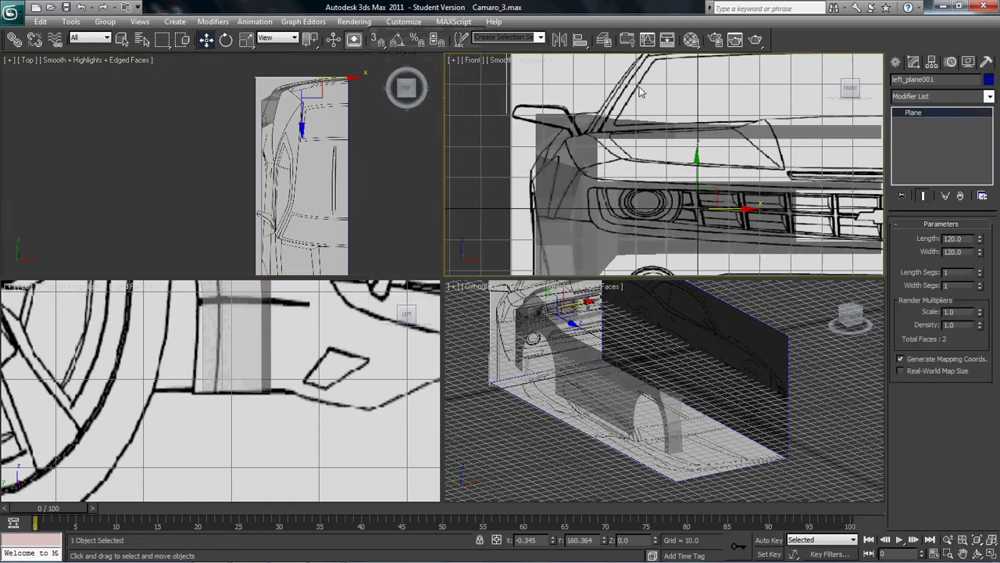
right_click(405, 131)
middle_click_drag(311, 93, 311, 99)
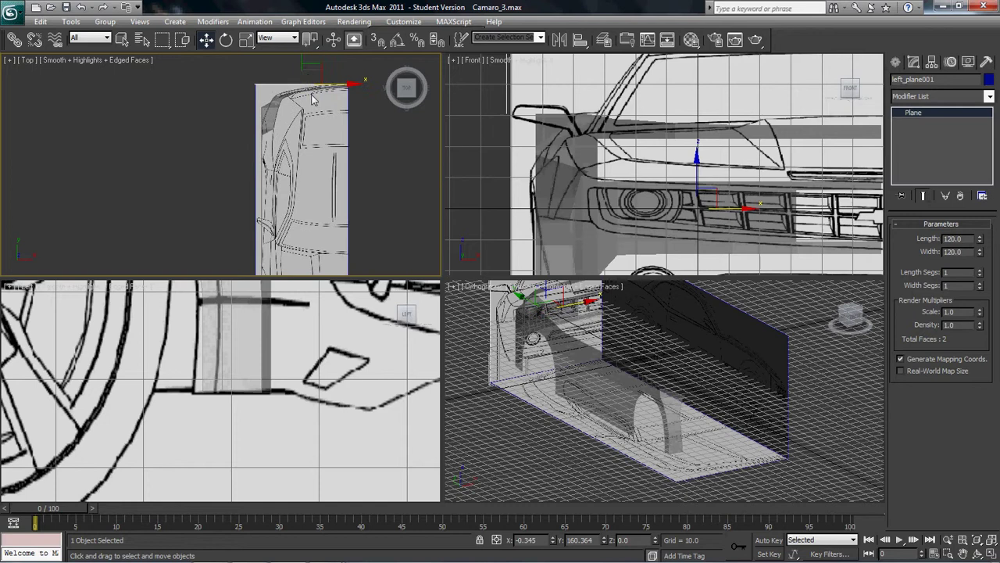
left_click_drag(311, 97, 330, 208)
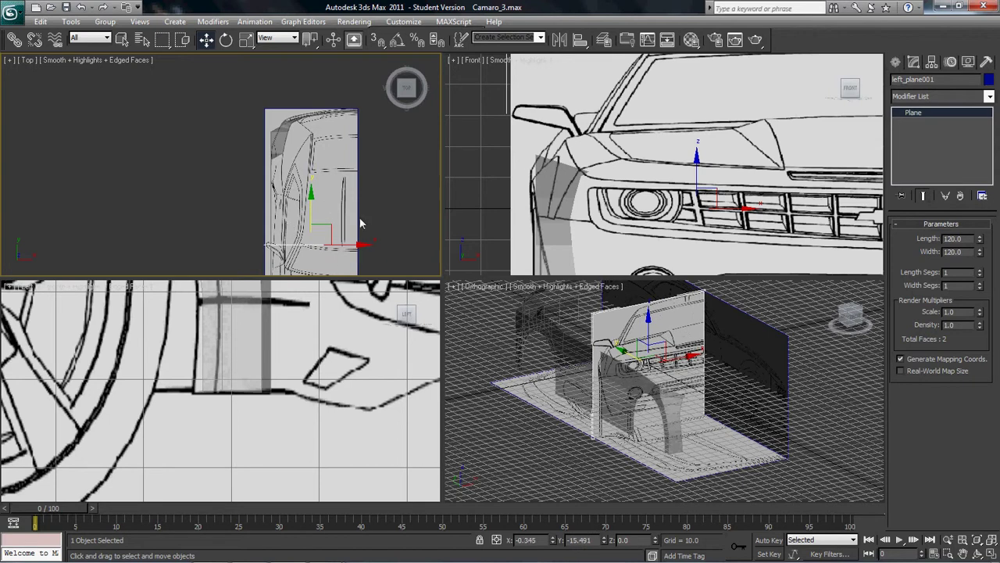
Select the fender mesh and open it for vertex editing.
middle_click_drag(611, 204, 599, 102)
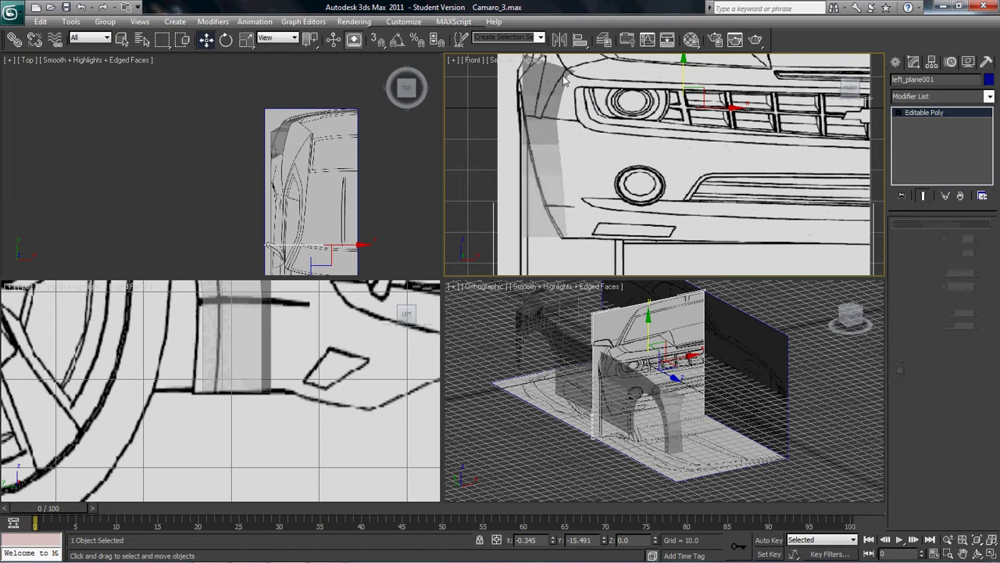
left_click(563, 81)
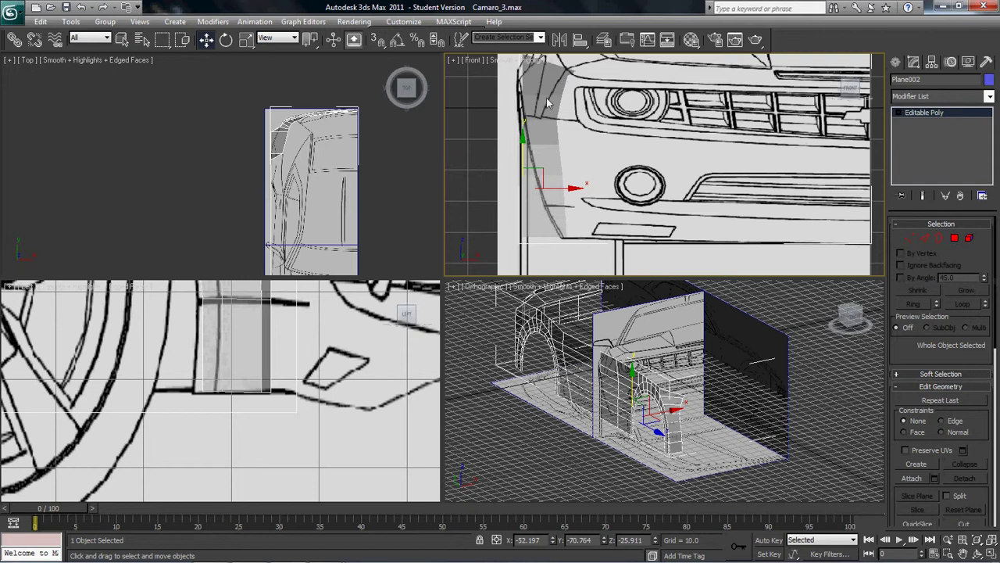
left_click(907, 238)
middle_click_drag(668, 354, 728, 385)
scroll(694, 380, "up", 3)
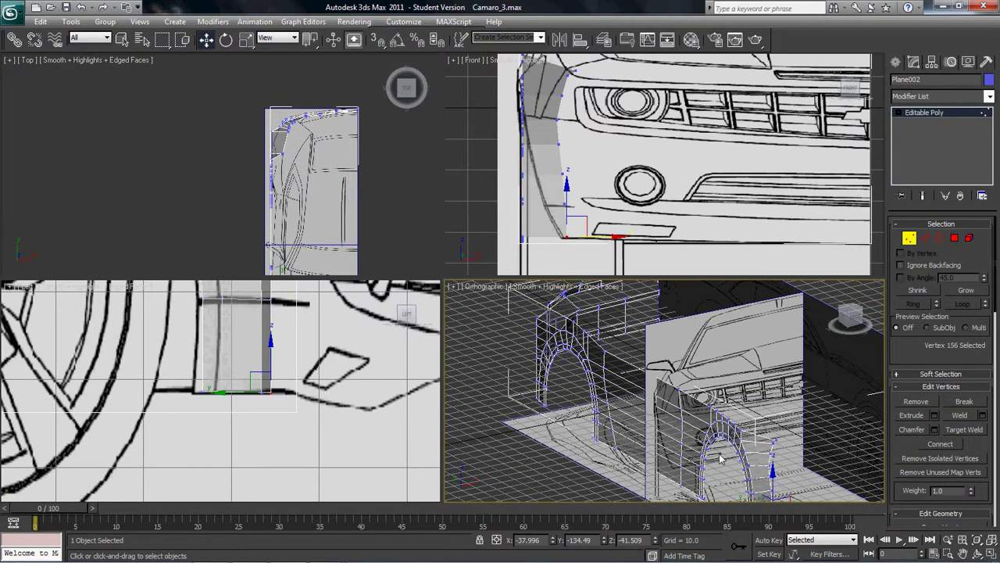
middle_click_drag(724, 440, 722, 425)
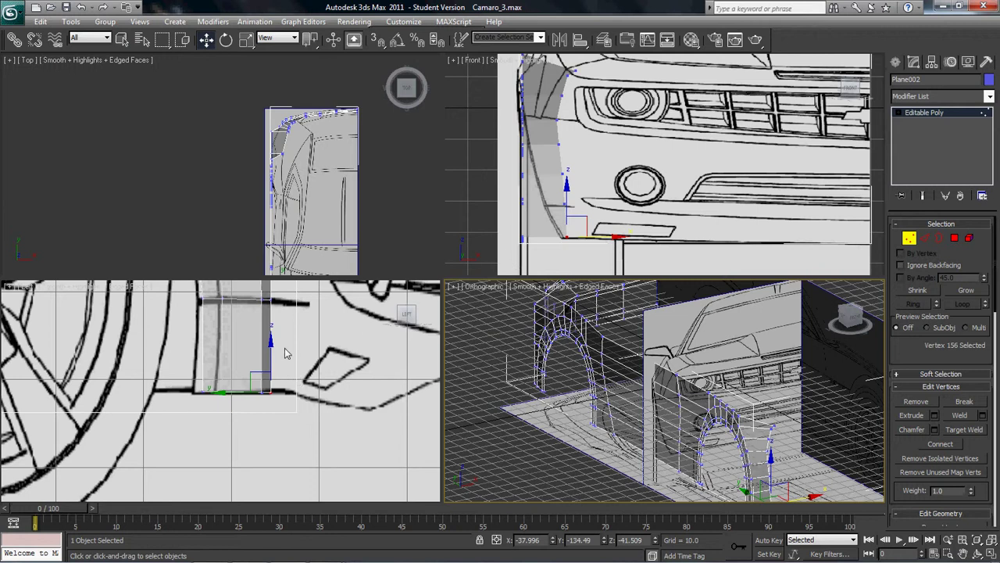
scroll(285, 353, "down", 5)
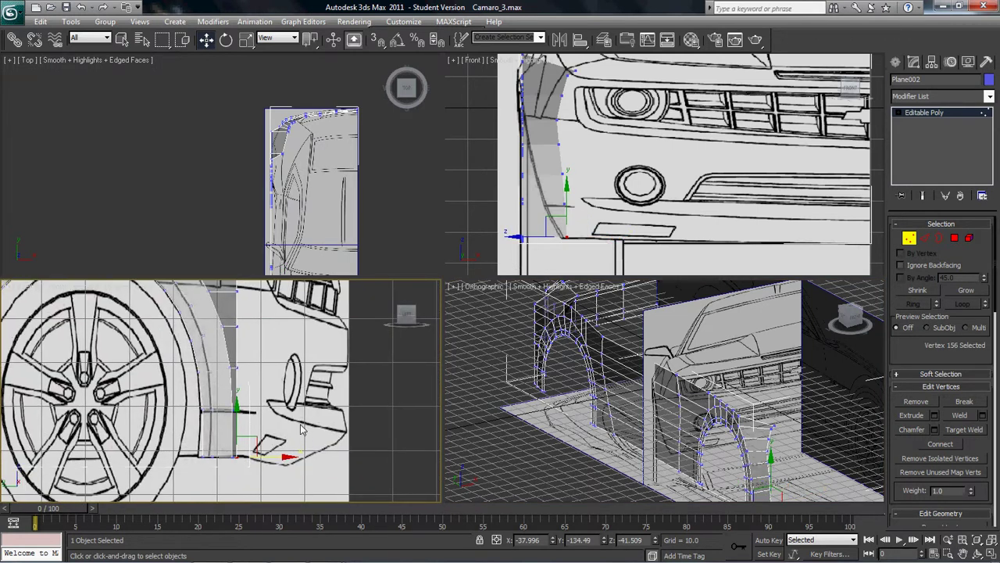
scroll(301, 429, "up", 1)
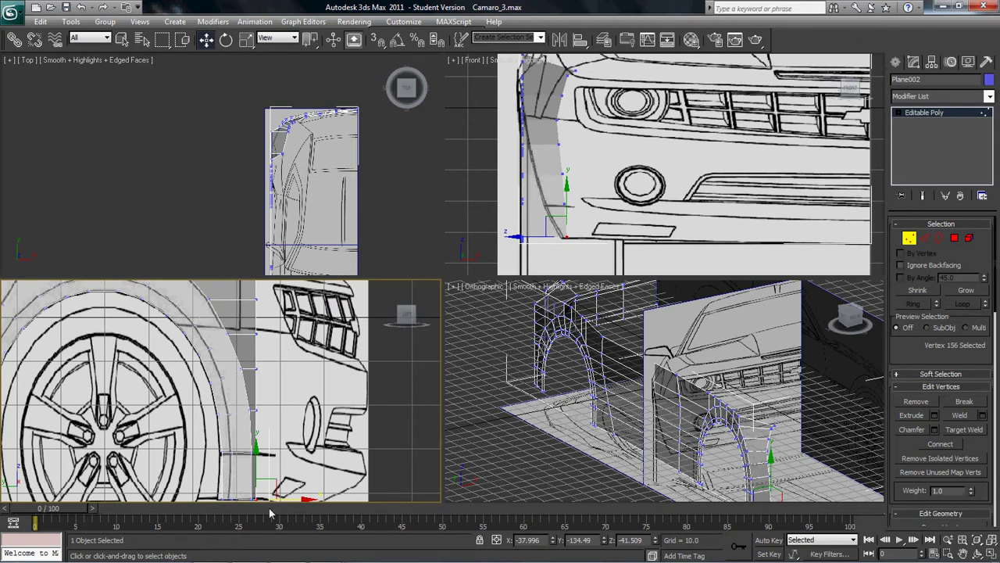
middle_click_drag(266, 497, 283, 453)
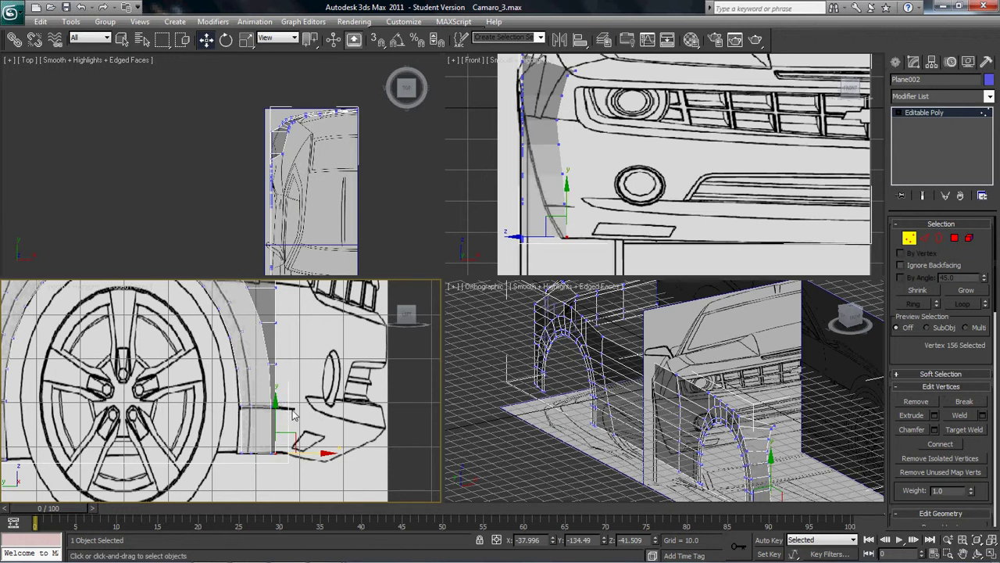
In the front view, shift the fender's front-edge vertices below the headlight outward, with the lowest one at X about -38.75.
right_click(580, 213)
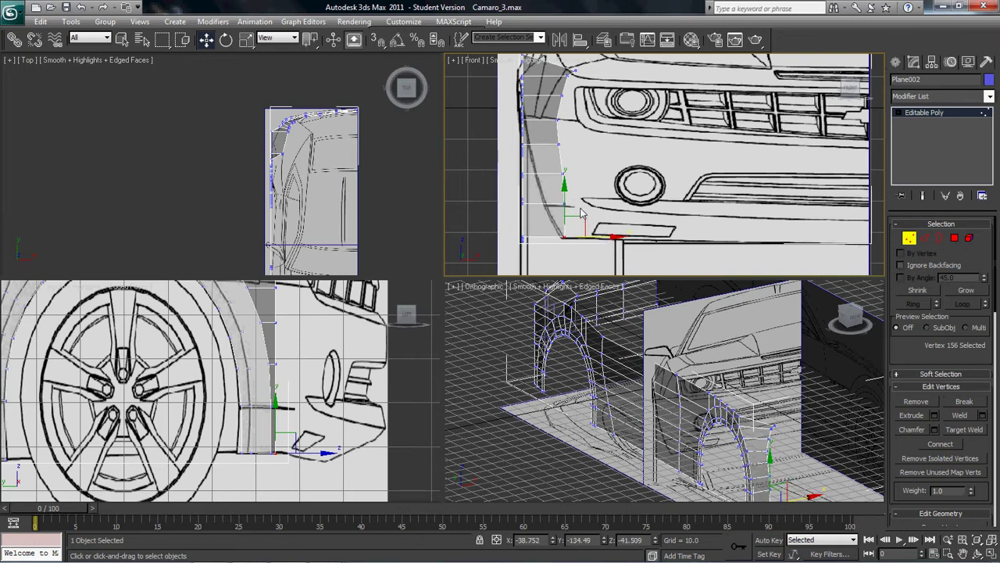
left_click(580, 195)
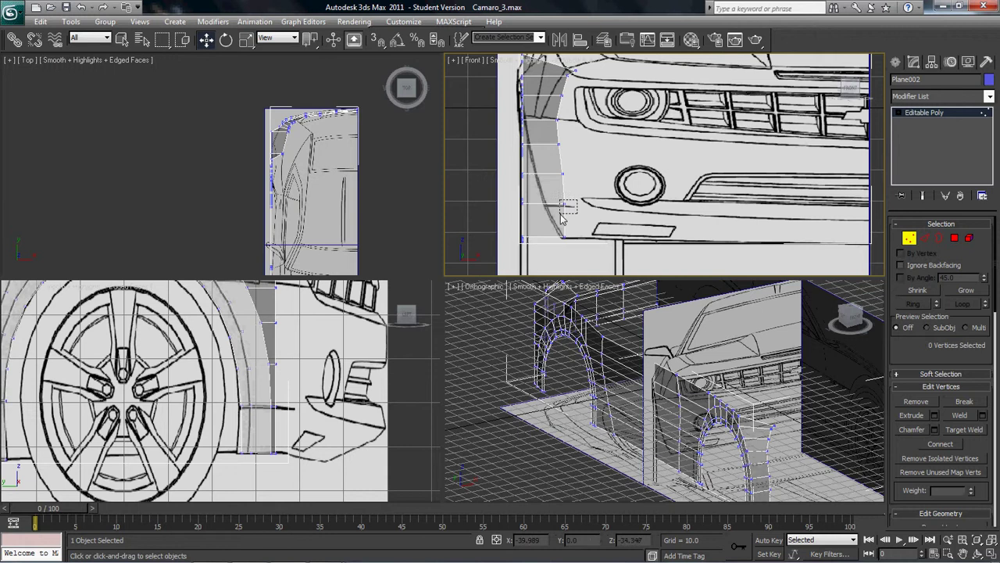
left_click(566, 204)
left_click_drag(594, 207, 585, 143)
left_click(562, 173)
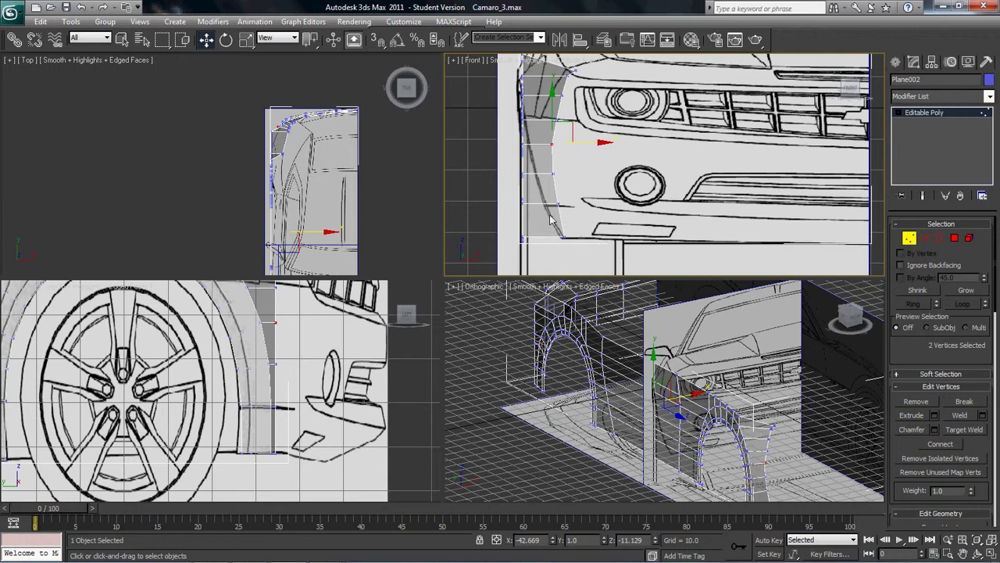
Switch to edge editing and select the whole edge loop along the fender's front edge.
key("2")
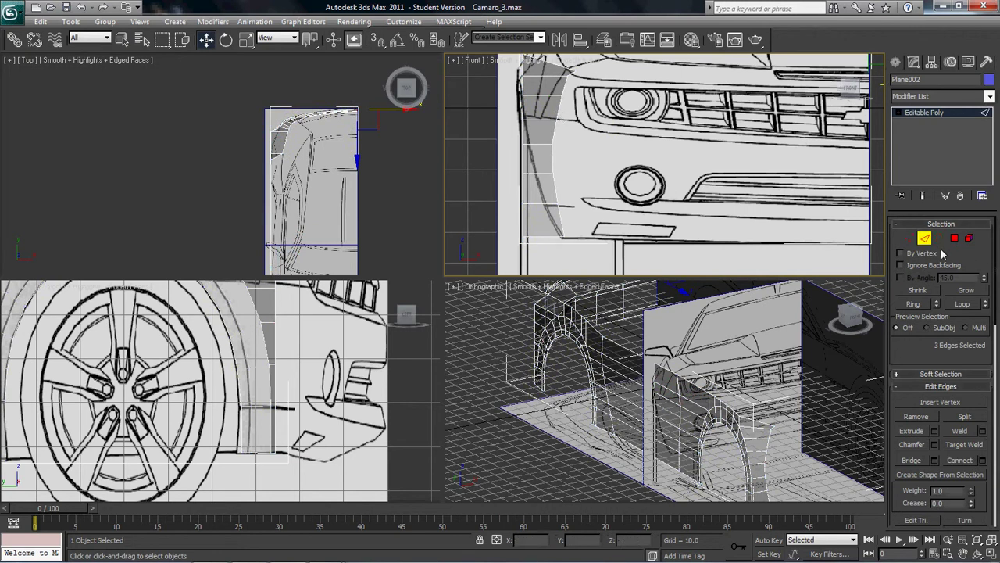
left_click(560, 115)
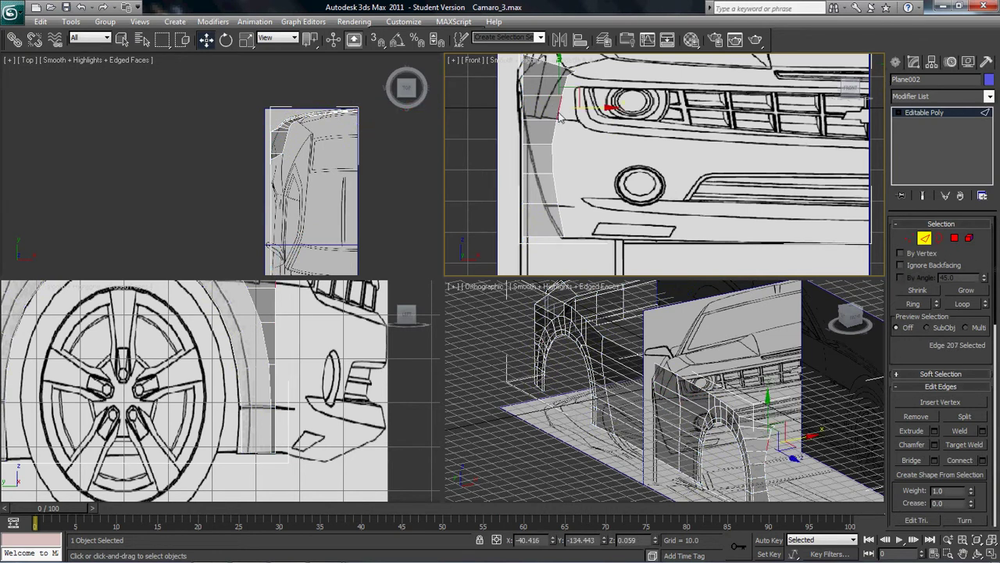
left_click(967, 304)
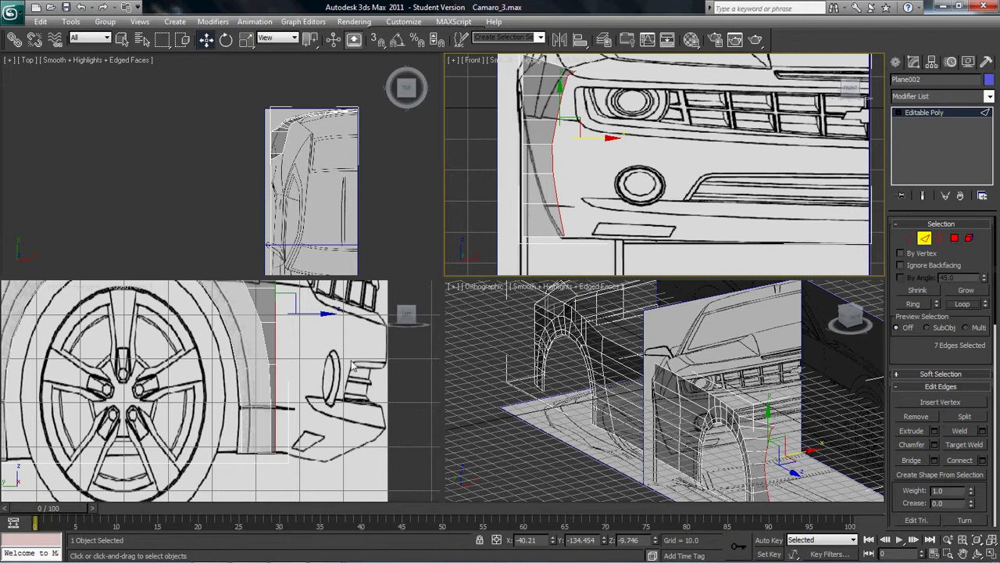
In the top view, rotate the front edge loop about 10 degrees and extrude it forward to X about -38.6, Y about -137.1.
middle_click_drag(336, 234, 343, 119)
scroll(332, 200, "up", 5)
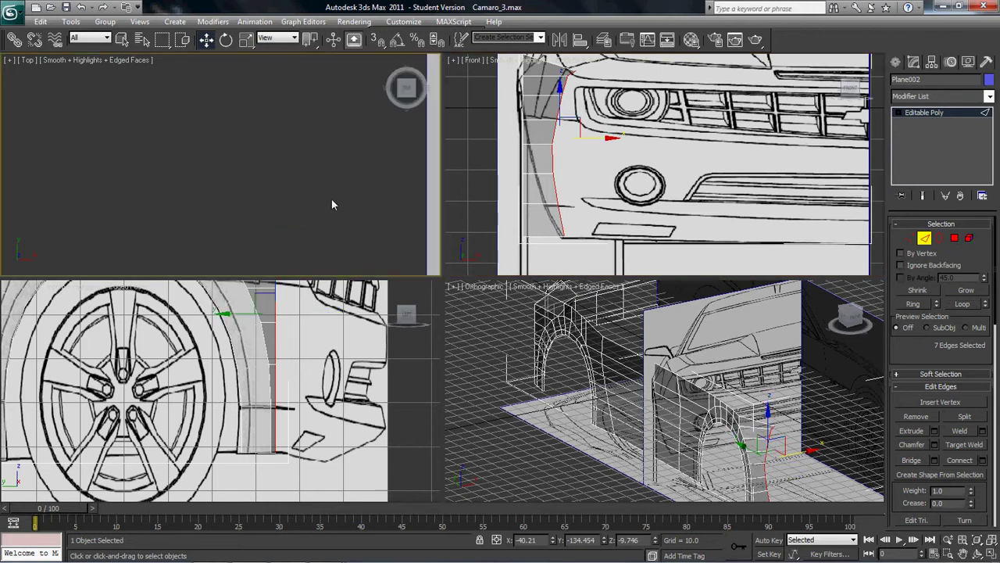
middle_click_drag(332, 198, 139, 95)
middle_click_drag(287, 202, 222, 171)
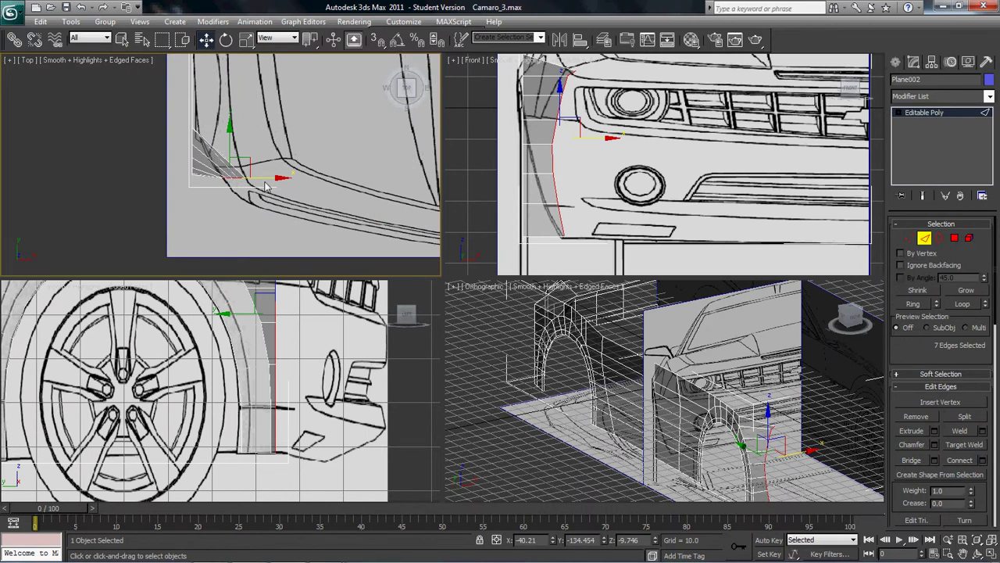
key("e")
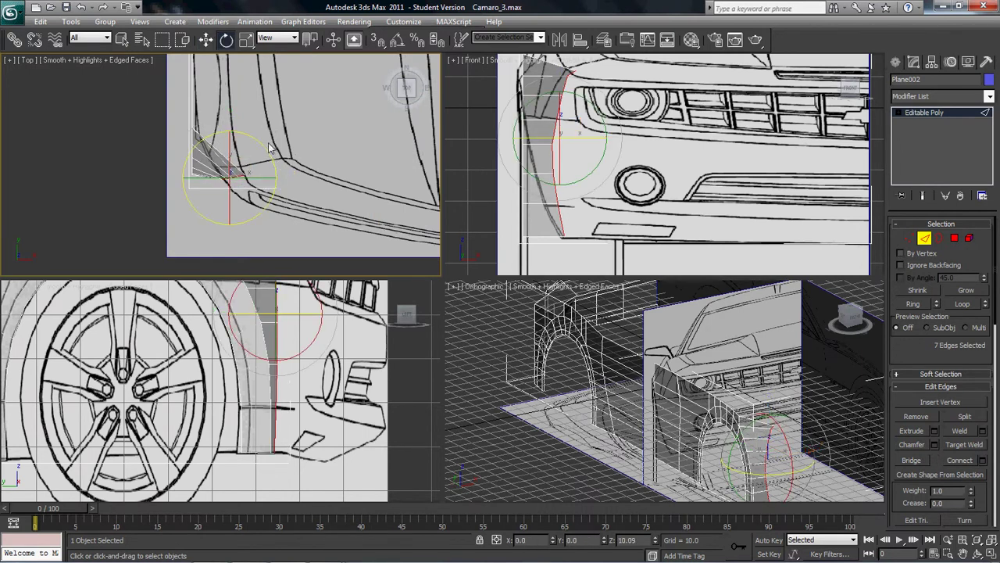
key("w")
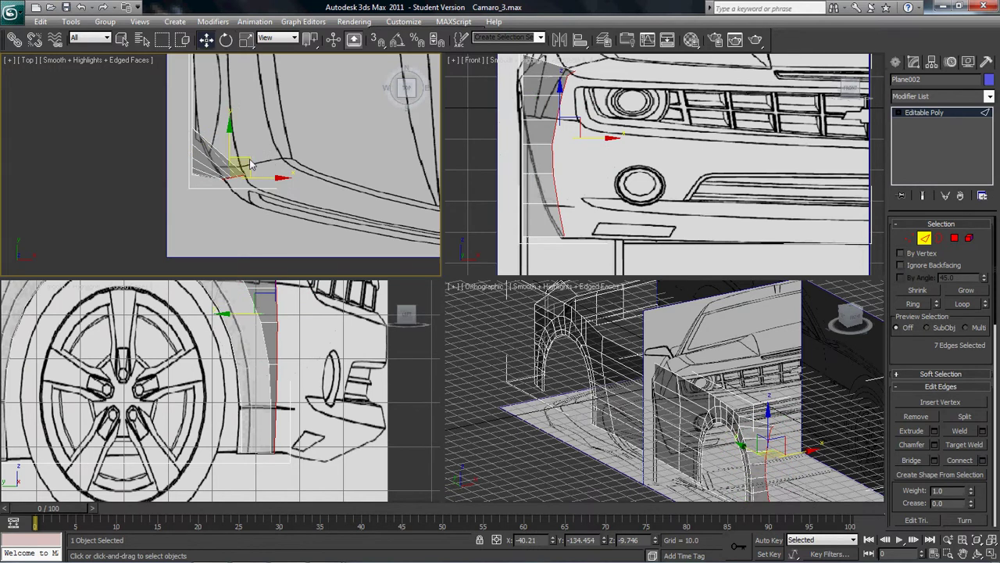
left_click_drag(250, 162, 262, 180)
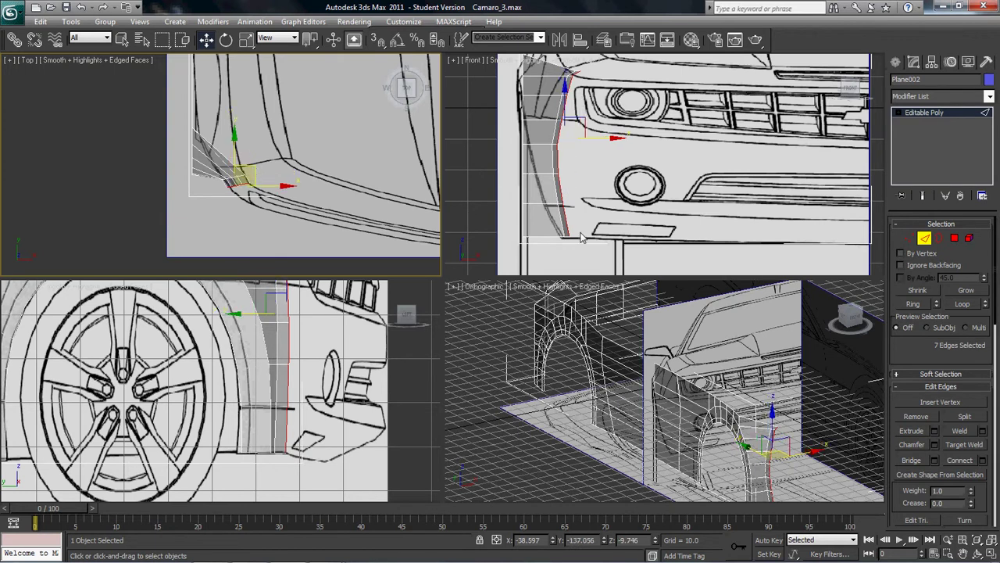
In the side view, lower the two uppermost vertices of the new strip's front edge toward the hood line.
scroll(300, 340, "up", 4)
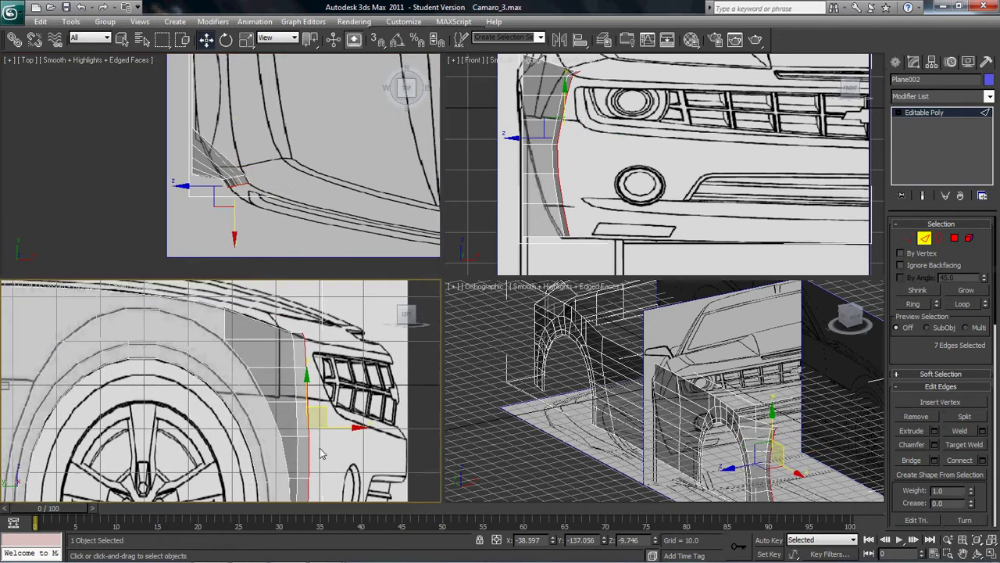
scroll(221, 409, "up", 3)
middle_click_drag(221, 408, 67, 484)
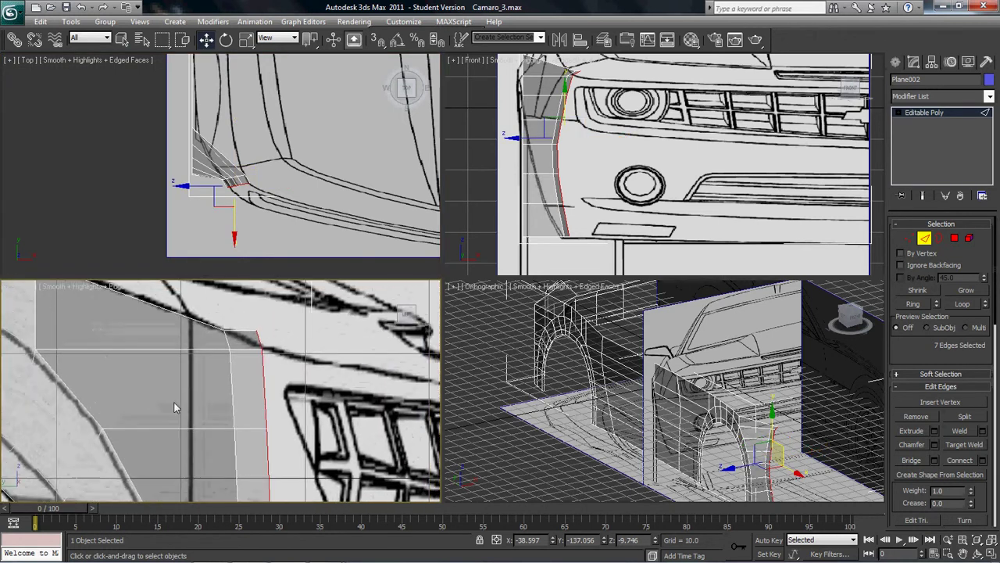
key("1")
left_click(257, 330)
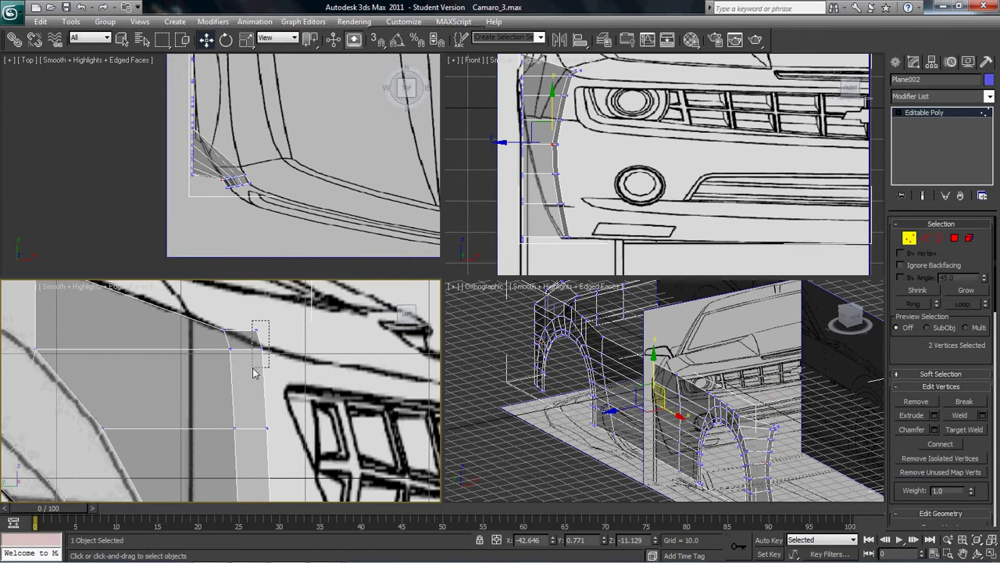
left_click_drag(260, 307, 256, 333)
middle_click_drag(258, 404, 217, 354)
Reselect the front edge loop, rotate it about 4.9 degrees in the top view and extrude it to X about -34.5, Y about -140.1.
key("2")
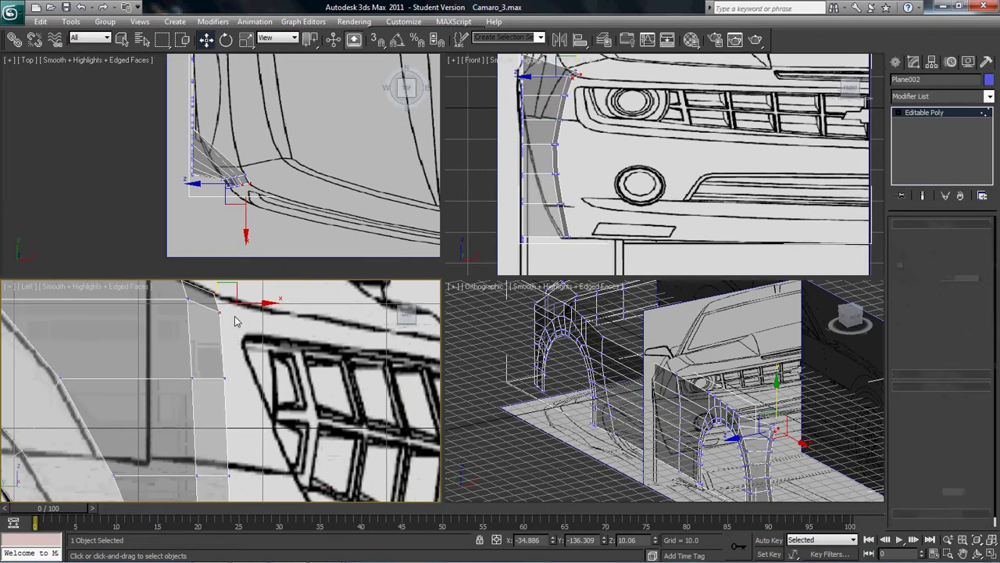
double_click(221, 332)
middle_click_drag(277, 221, 220, 143)
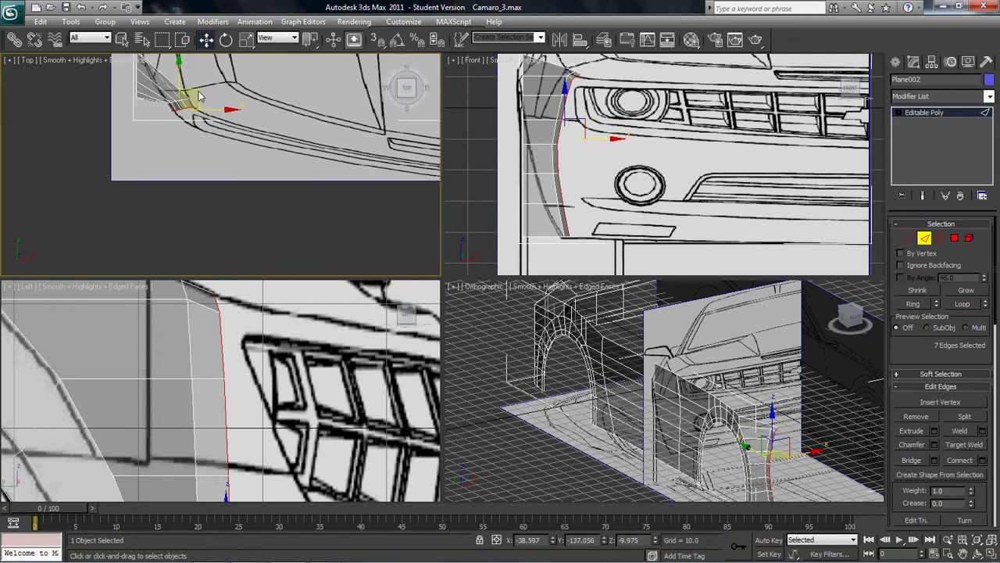
key("e")
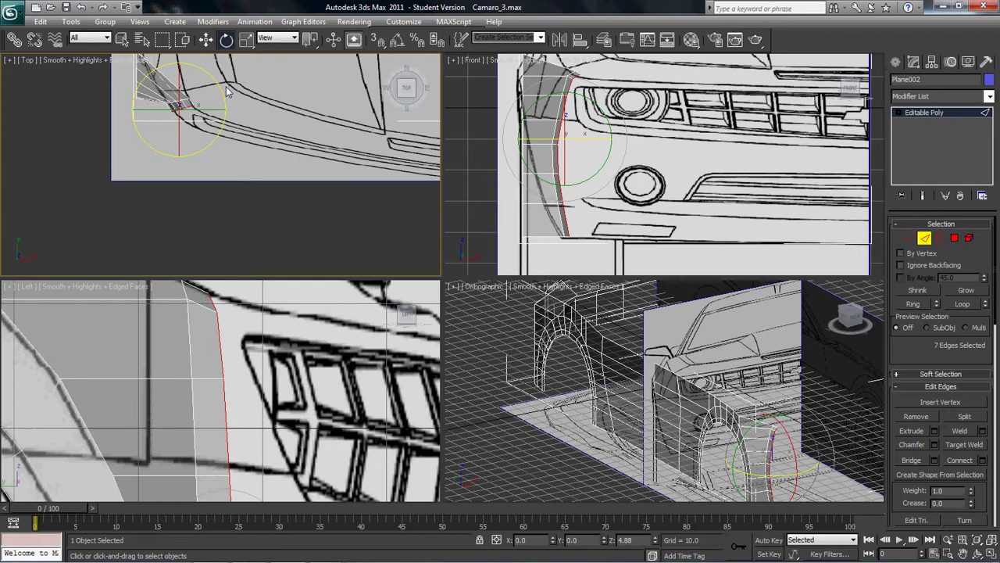
key("w")
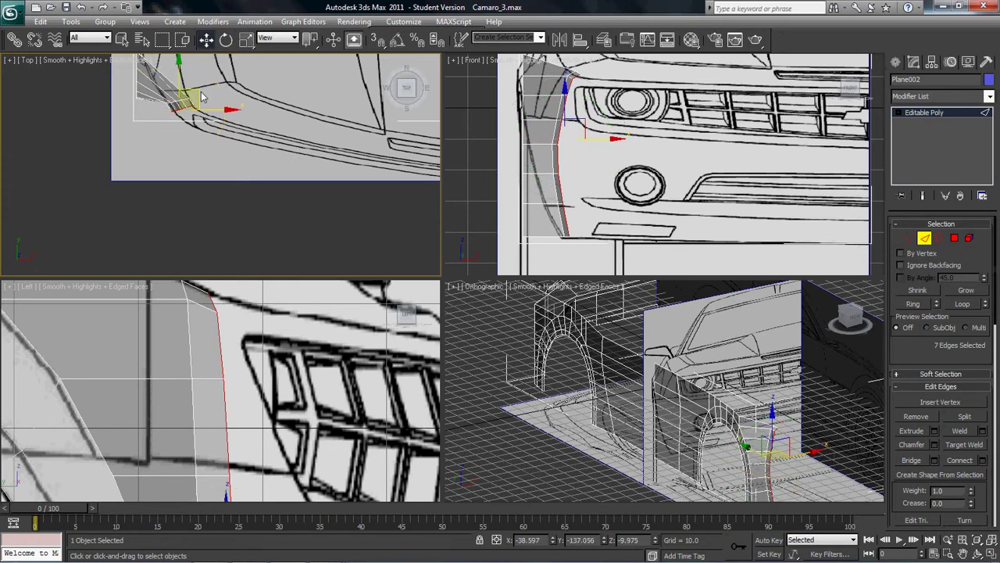
left_click_drag(202, 98, 211, 106)
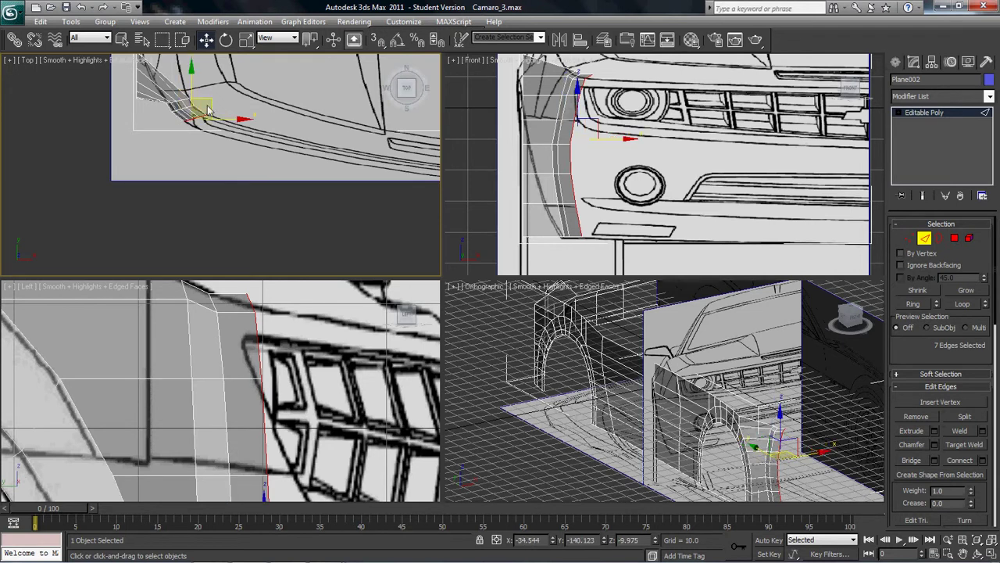
Rotate the new front edge loop in the top view and place it at X about -35.7, Y about -139.8.
key("e")
left_click_drag(220, 89, 204, 101)
key("w")
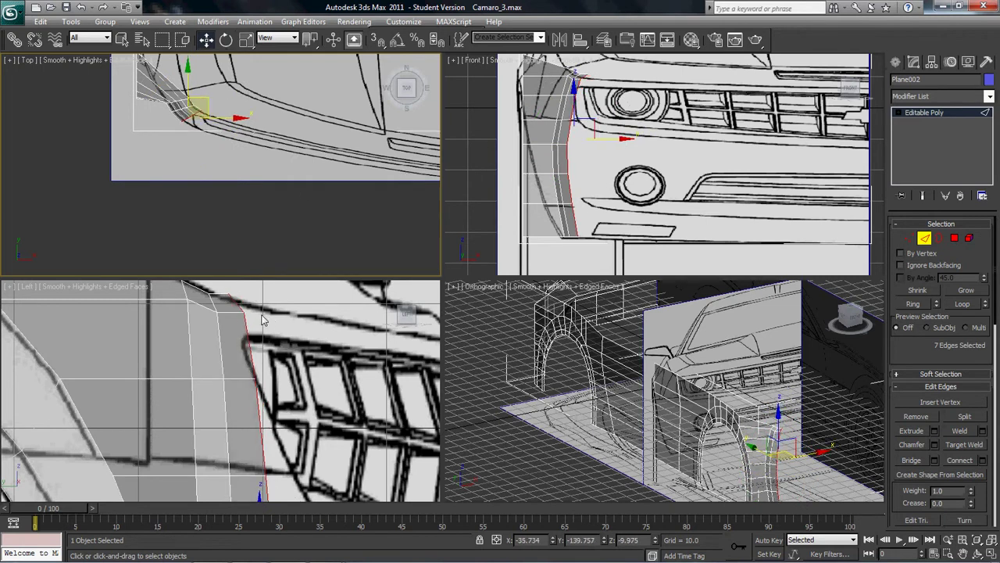
Align the new strip's top front vertex with the side and top blueprints, setting its height to Z about 10.0.
scroll(270, 319, "up", 2)
key("1")
left_click_drag(272, 302, 273, 302)
mouse_move(292, 302)
left_mouse_down()
mouse_move(267, 325)
mouse_move(290, 305)
mouse_move(296, 313)
left_mouse_up()
scroll(297, 389, "down", 4)
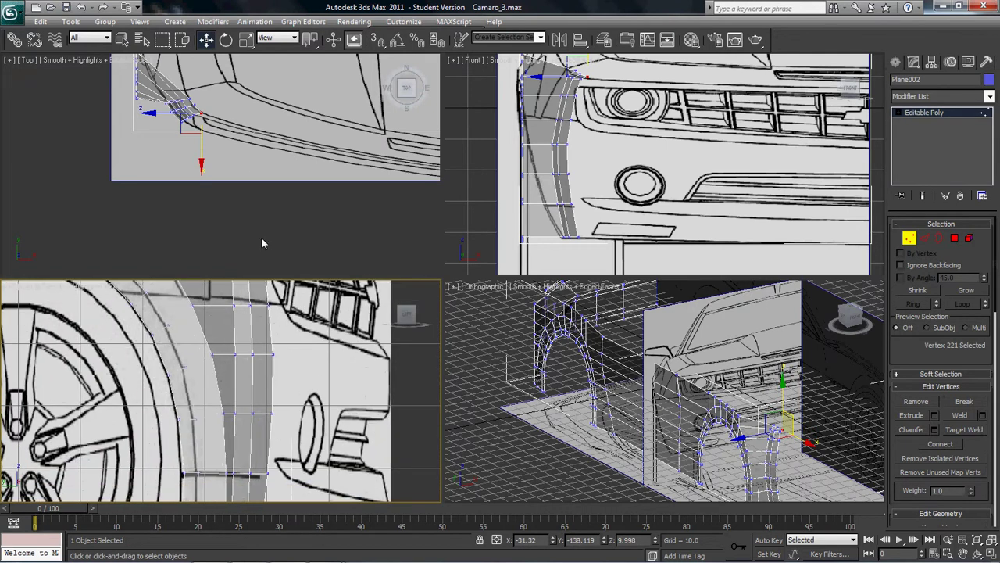
left_click(209, 116)
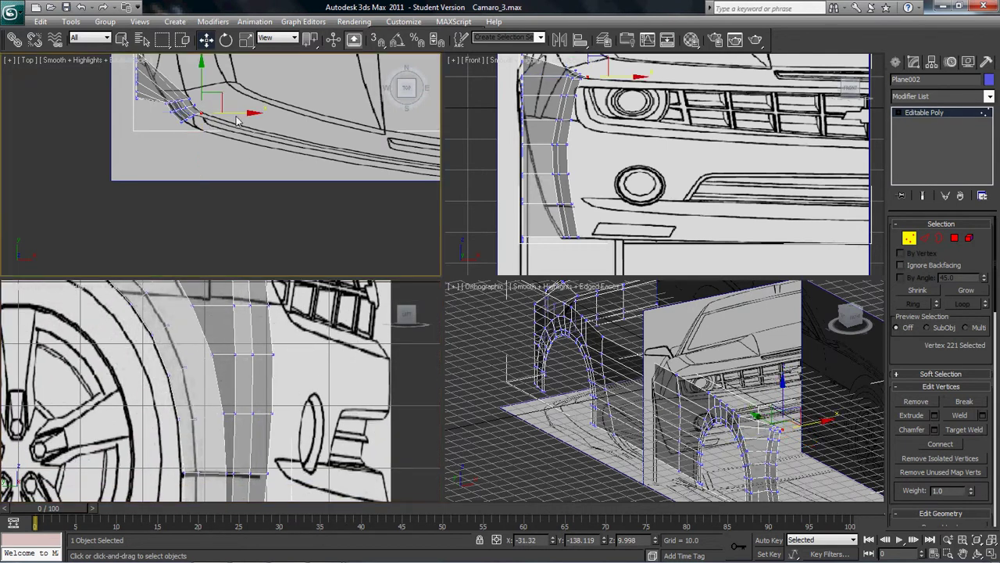
left_click_drag(220, 102, 219, 102)
Extrude the front edge loop about 5.7 in X and -2.5 in Y in the top view, and rotate it to suit the bumper curve.
key("2")
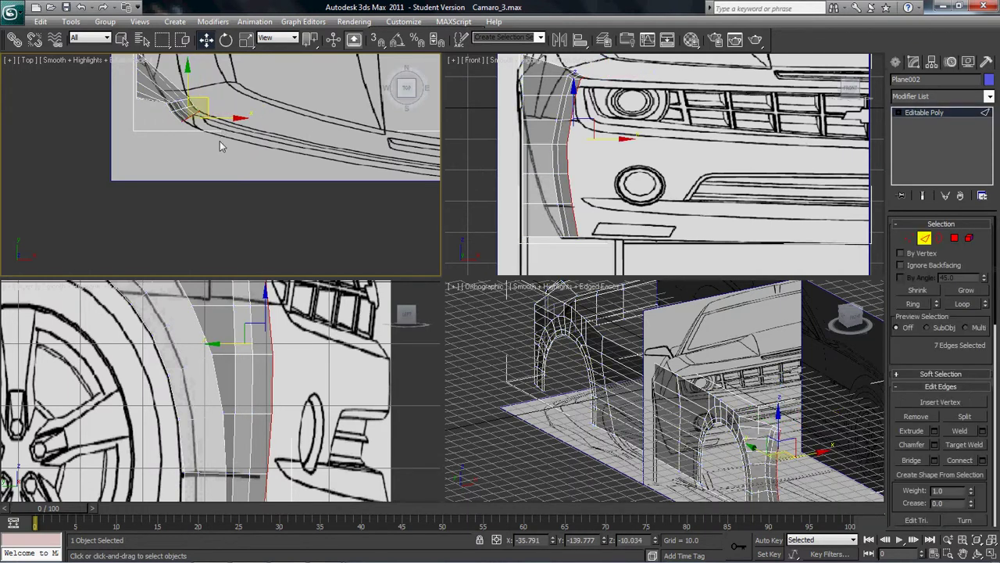
scroll(238, 441, "down", 5)
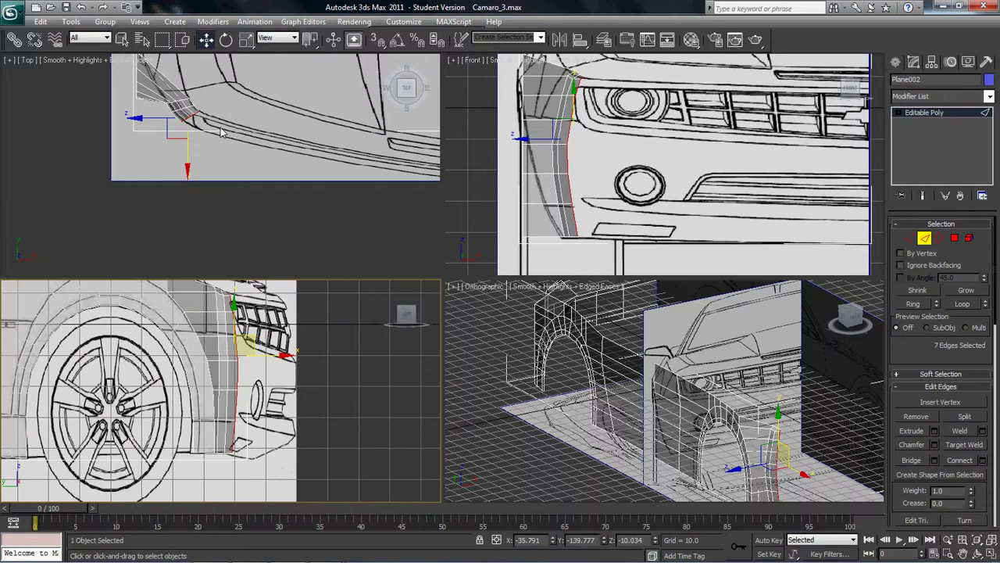
left_click_drag(207, 106, 225, 115)
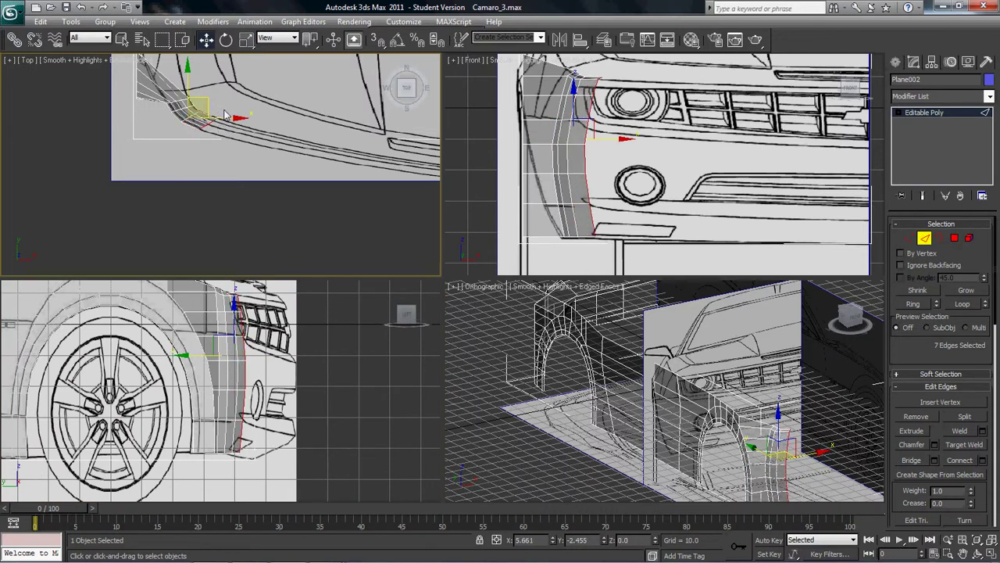
key("e")
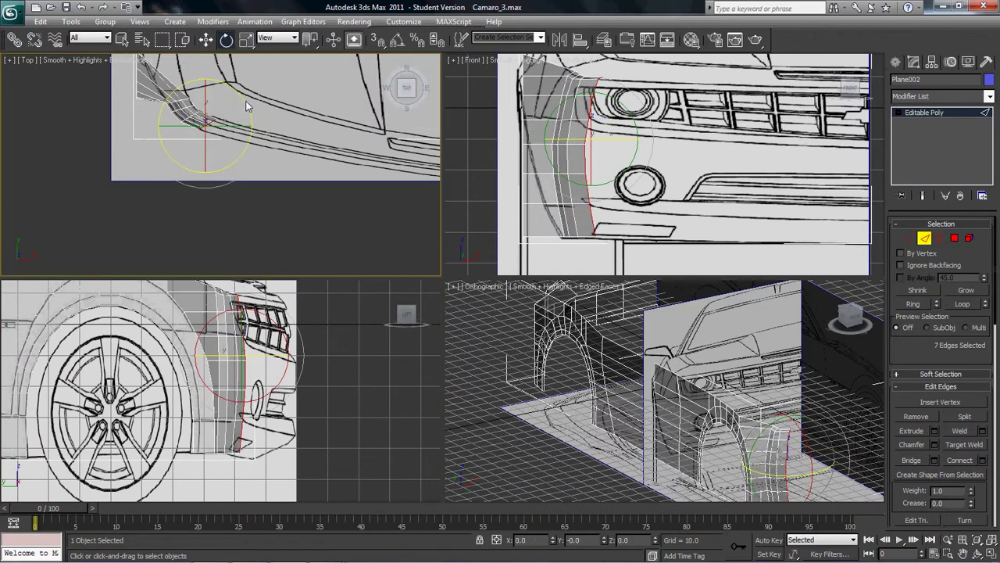
left_click_drag(242, 97, 234, 83)
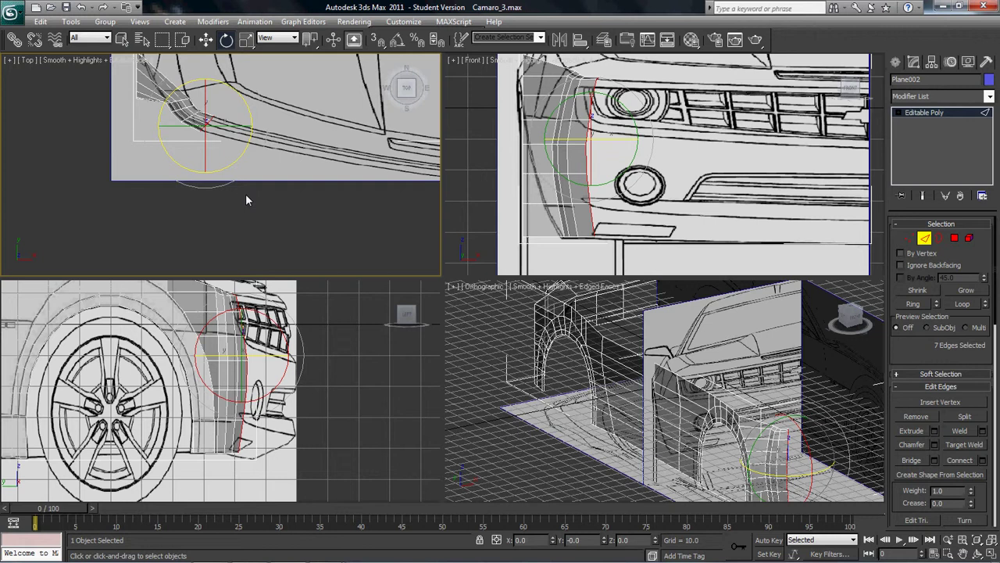
key("w")
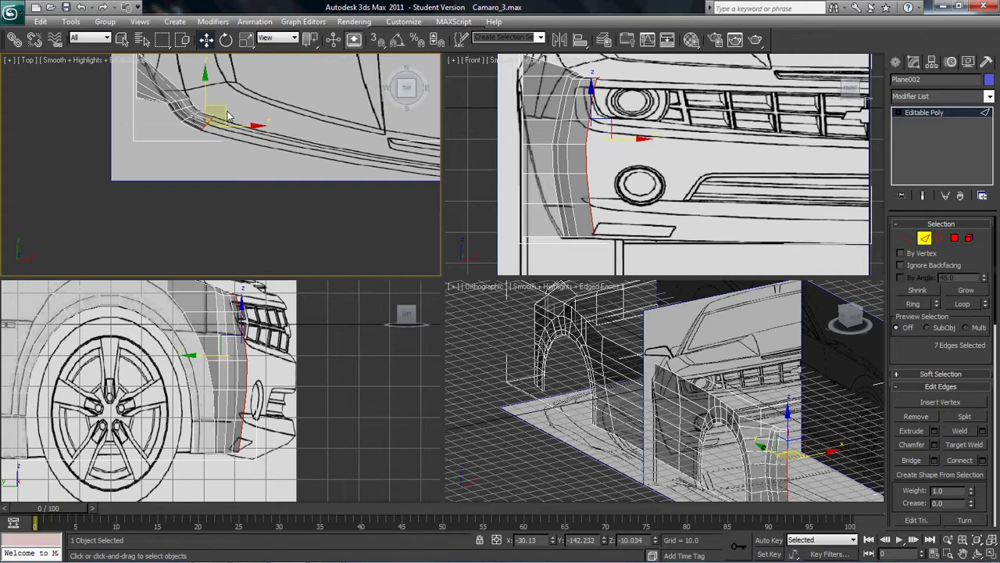
Extrude the front edge loop along the bumper to X about -0.9, Y about -150.1, and rotate it about 13.9 degrees in the top view.
left_click_drag(227, 112, 318, 138, "shift")
right_click(261, 123, "shift")
right_click(259, 128)
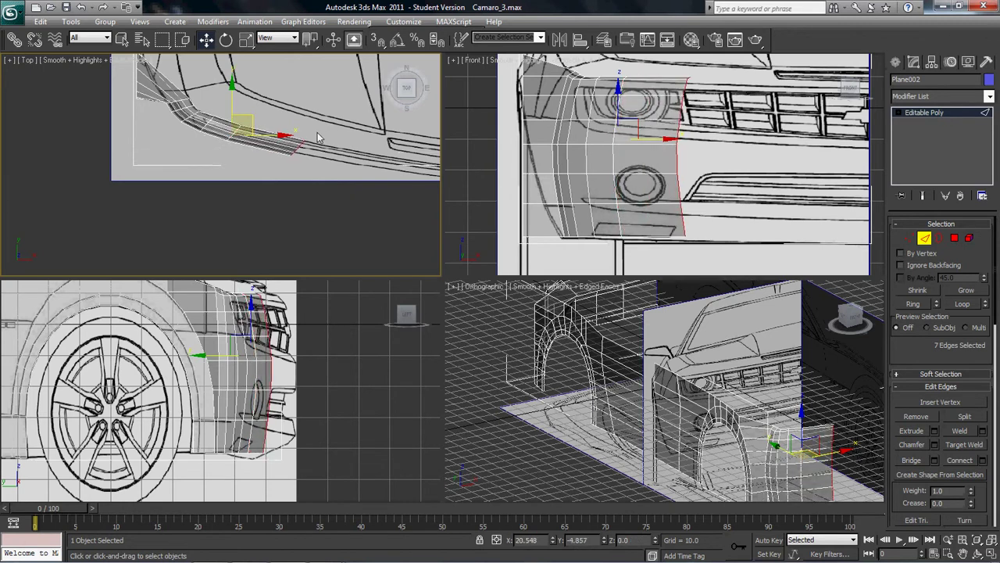
key("e")
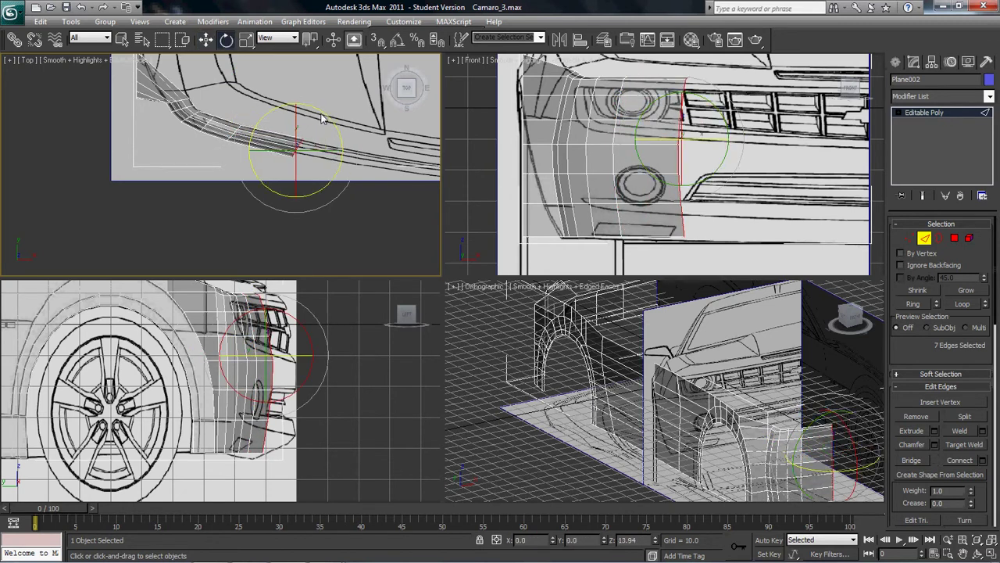
key("w")
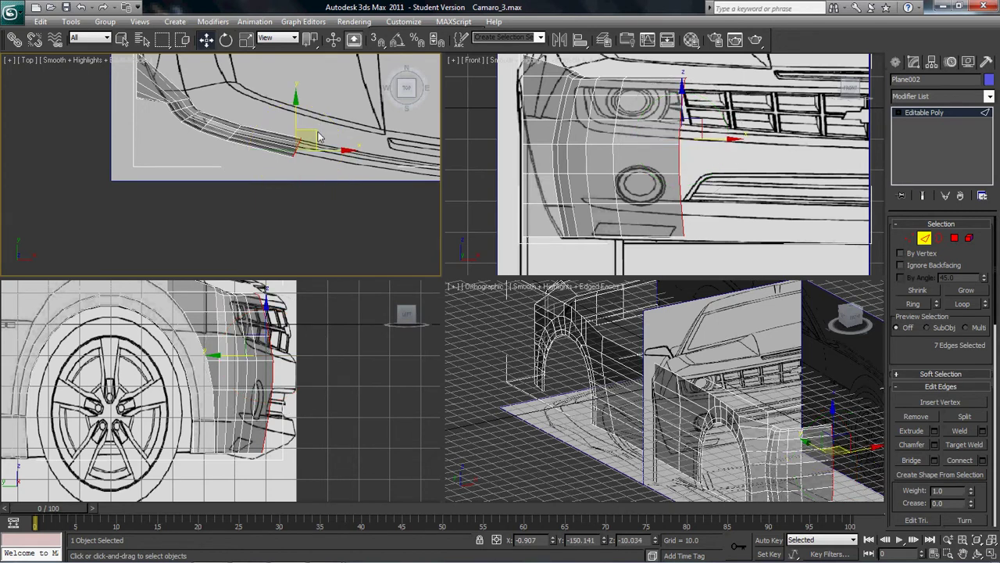
Extrude another strip from the front edge loop to X about 23.6, Y about -155.6, and rotate it about 8.2 degrees.
left_click_drag(318, 138, 404, 136)
key("e")
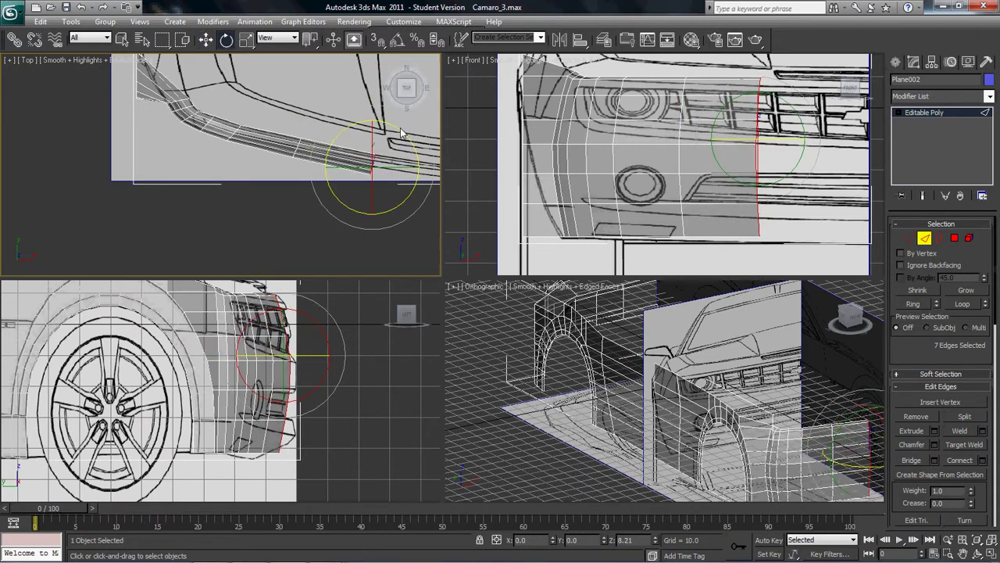
key("s")
key("s")
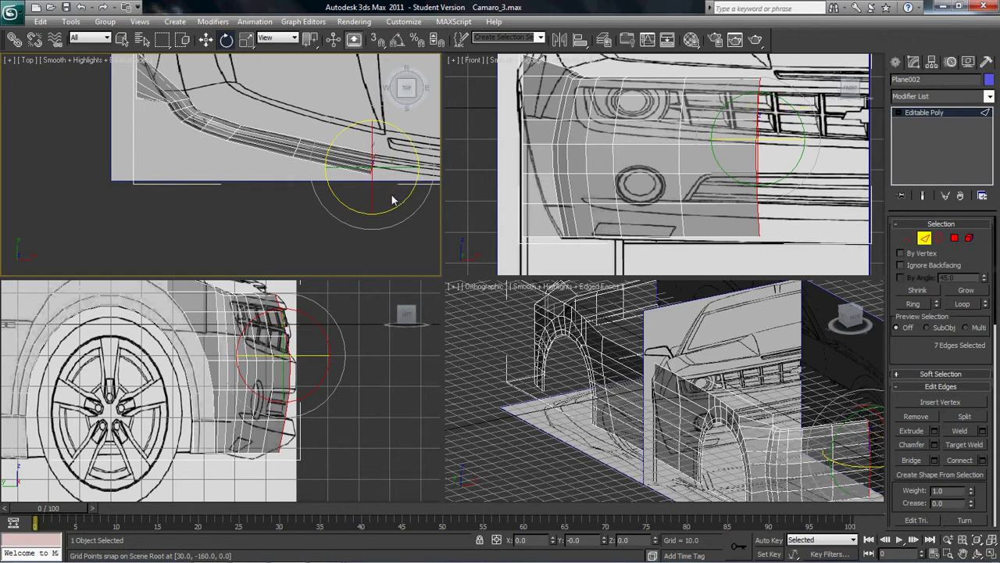
Extrude the front edge loop in two more strips to the car's centre line at X about 58.9, Y about -160.4, rotating it to suit.
middle_click_drag(382, 208, 246, 182)
key("w")
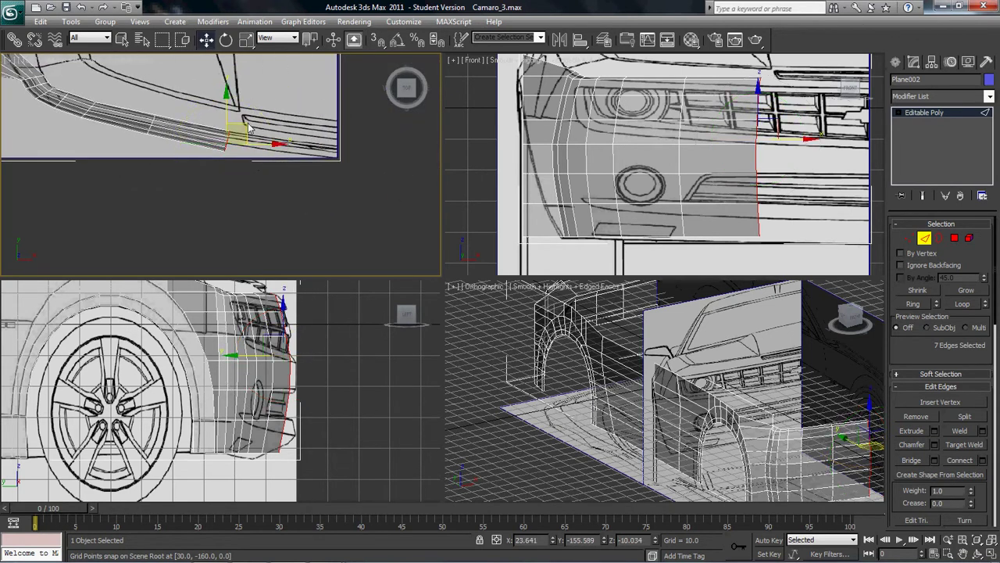
left_click_drag(293, 147, 353, 148)
key("e")
key("w")
key("e")
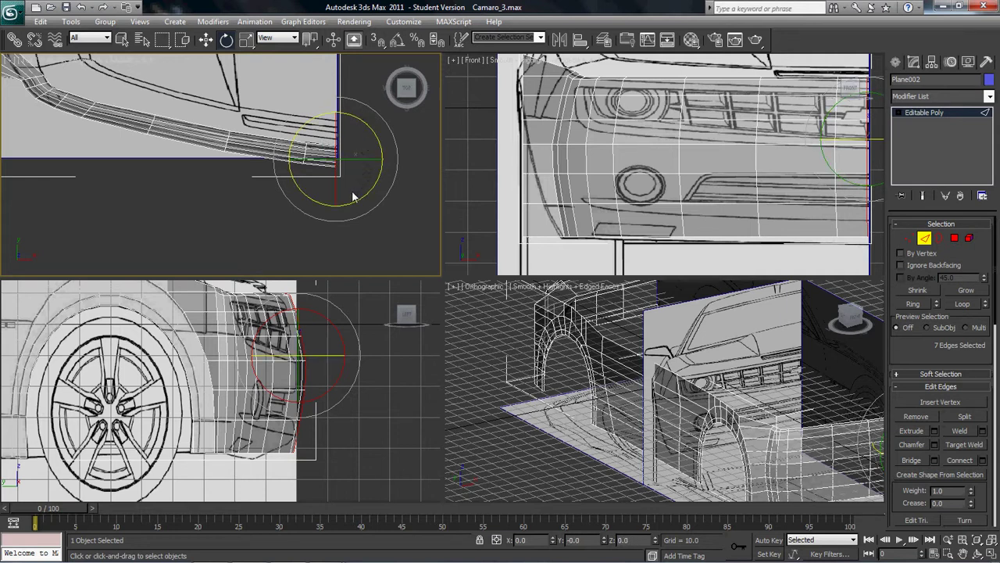
key("w")
Delete the bumper polygons that cover the headlight and grille area, keeping the thin top strip and the lower bumper.
middle_click_drag(701, 435, 525, 372, "alt")
scroll(663, 386, "down", 5)
middle_click_drag(607, 399, 648, 406, "alt")
middle_click_drag(281, 327, 289, 342)
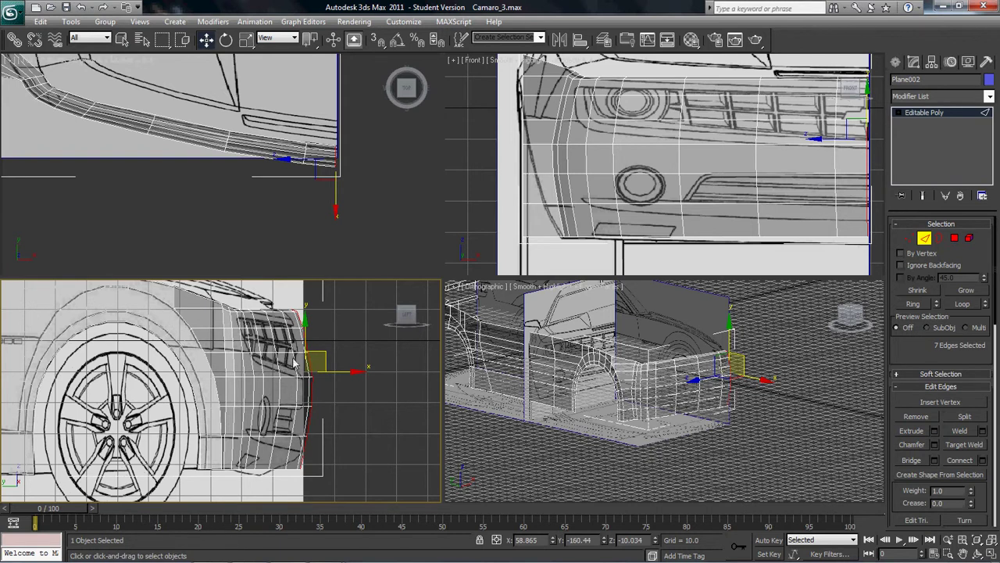
key("4")
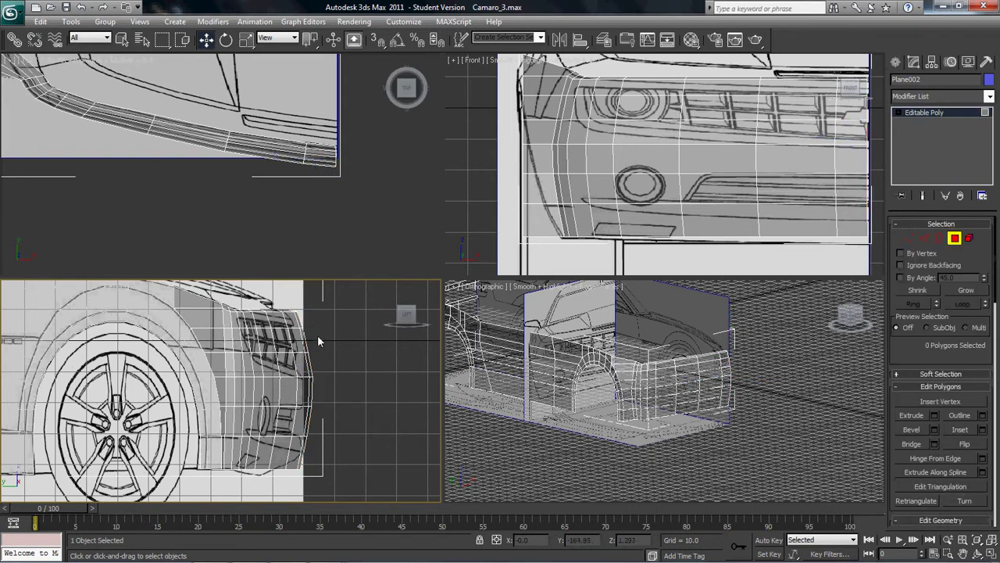
left_click_drag(322, 332, 260, 371)
left_click(286, 380)
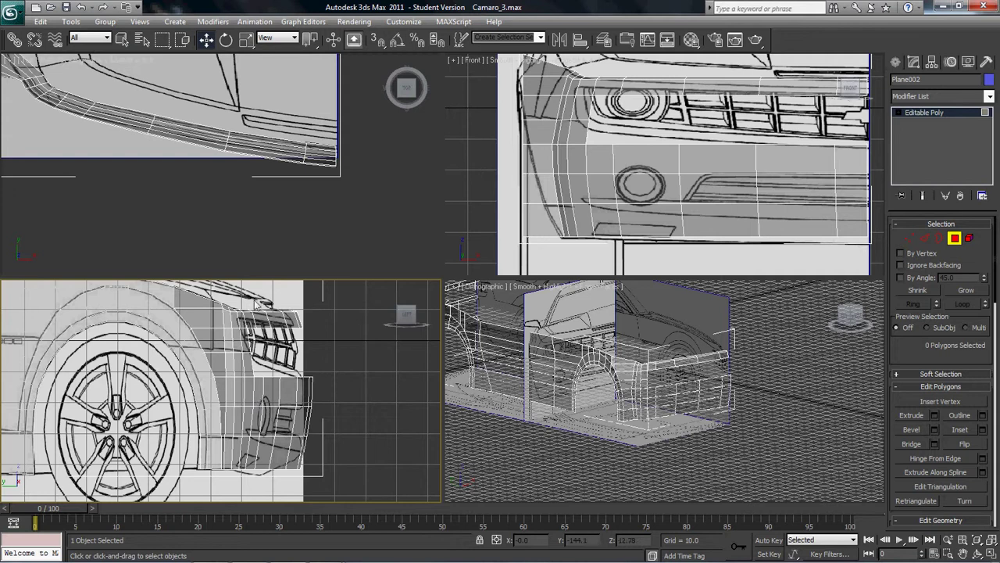
left_click_drag(311, 316, 269, 367)
left_click(274, 369)
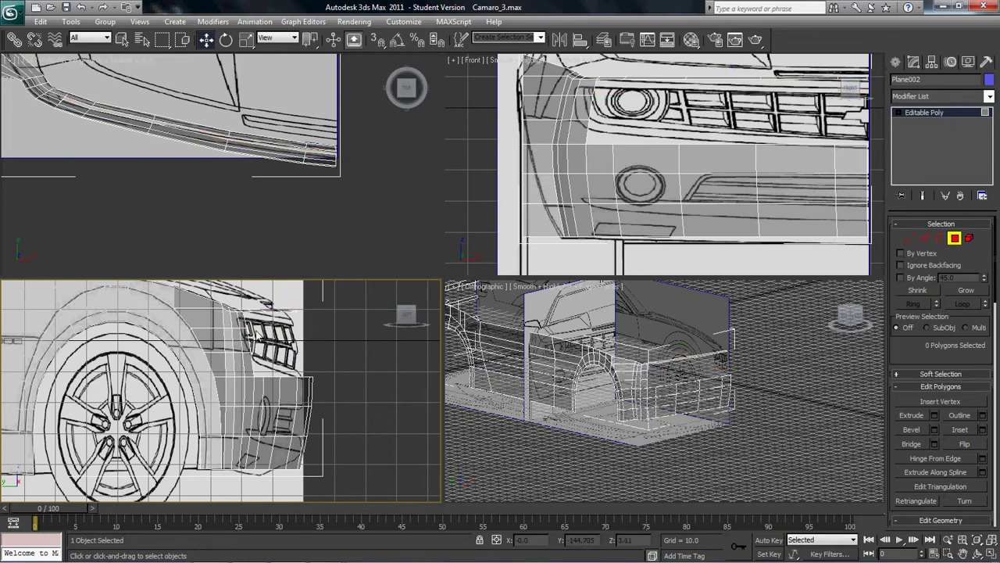
Lower the top strip's vertices above the headlight to the side blueprint's outline, placing the one near X -19.7 at Z about 7.1.
scroll(265, 340, "up", 5)
middle_click_drag(281, 332, 220, 422)
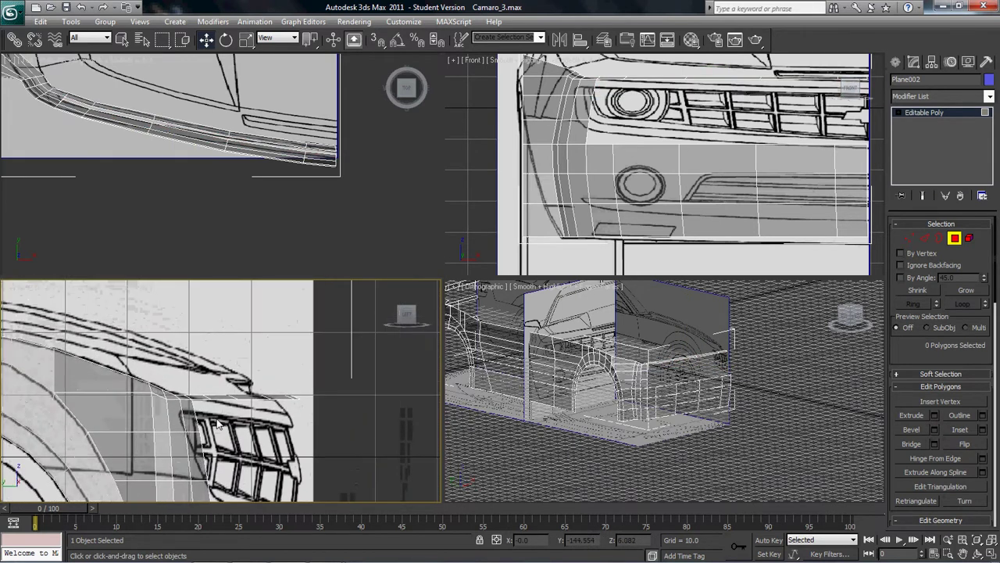
key("1")
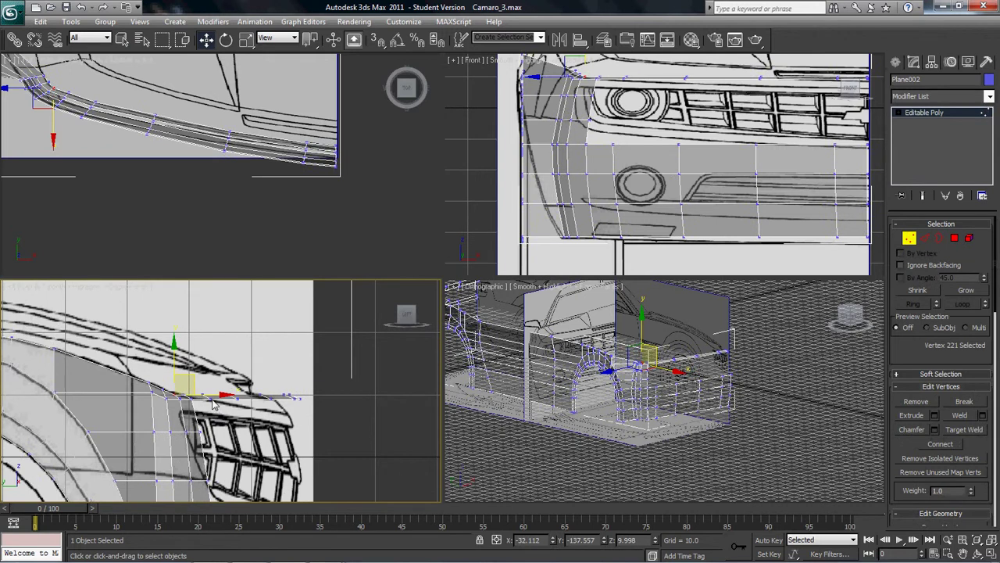
left_click(212, 398)
left_click_drag(214, 360, 215, 375)
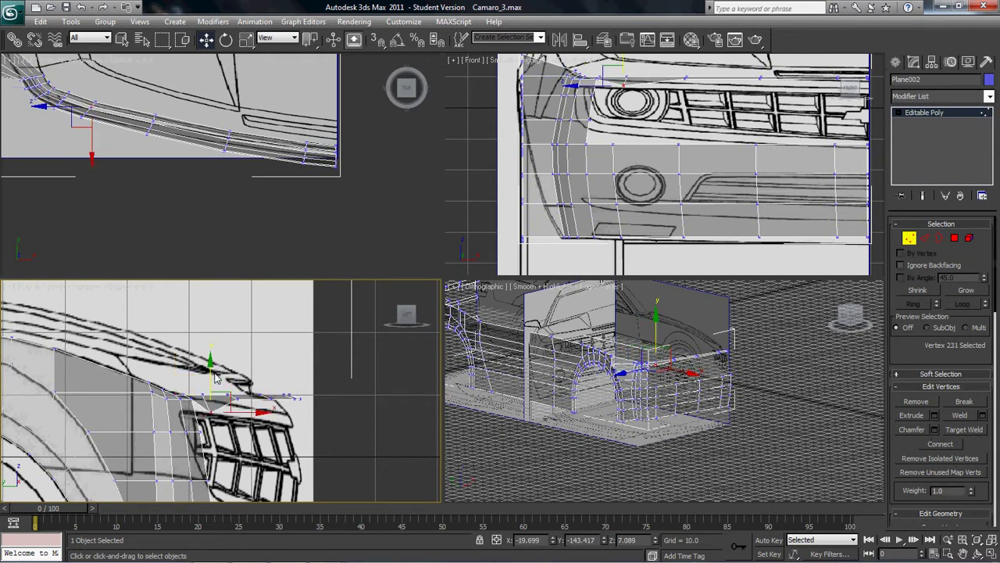
left_click(201, 374)
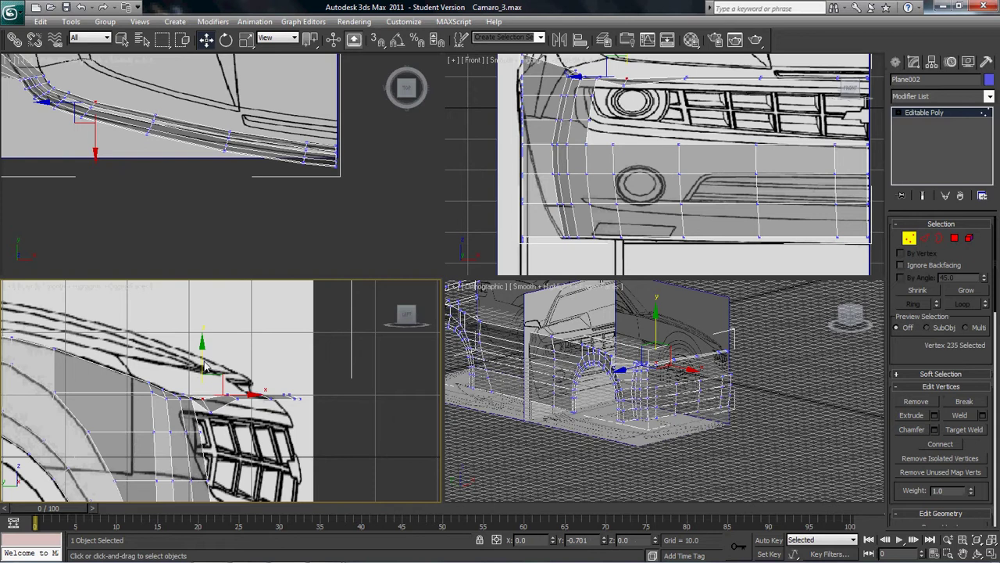
left_click(242, 383)
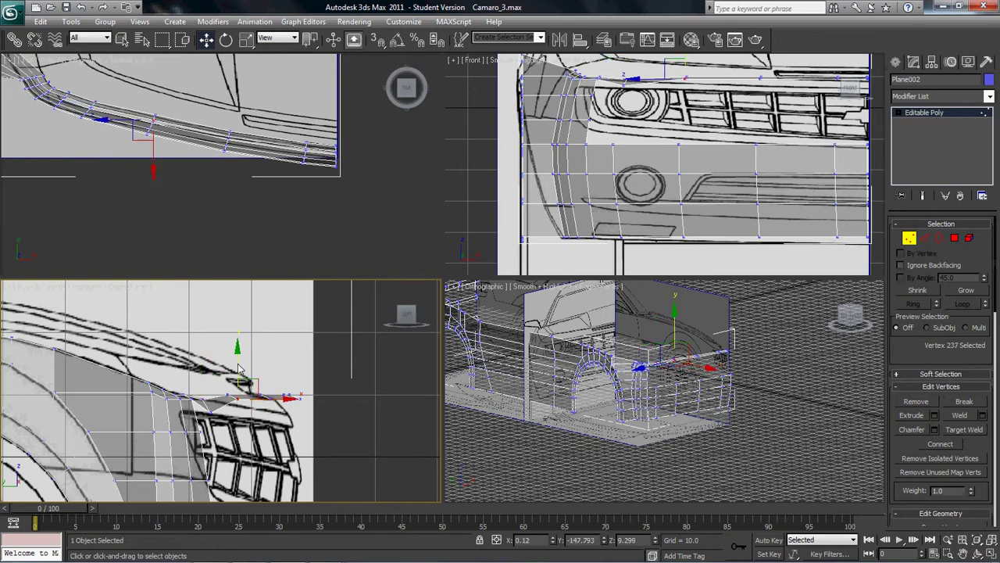
left_click(232, 374)
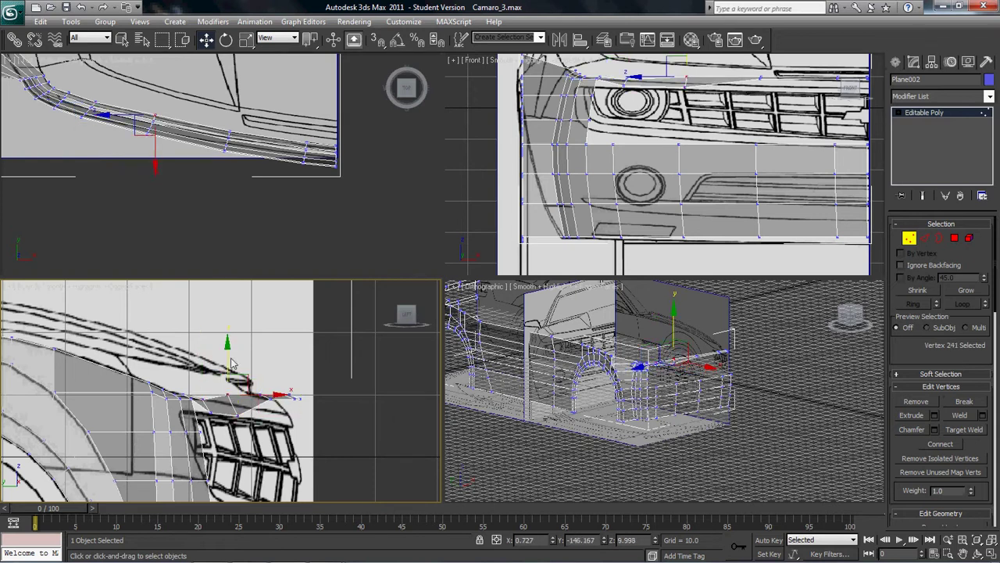
Lower the top strip's vertices above the grille, placing one near X 24.3 at Z about 5.8 and one near X 49.5 at Z about 6.9.
left_click(272, 378)
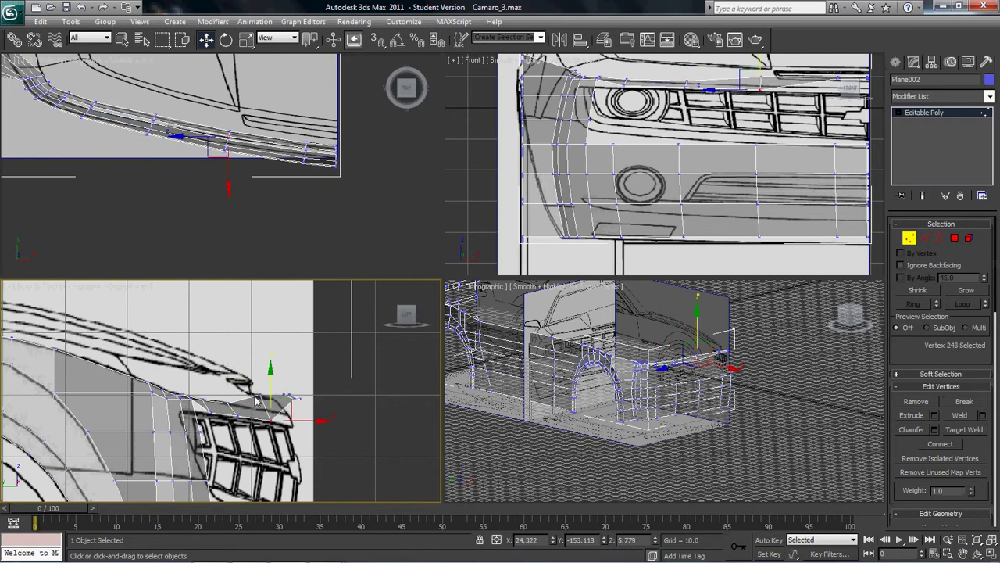
left_click(264, 395)
left_click_drag(261, 364, 266, 380)
left_click(293, 399)
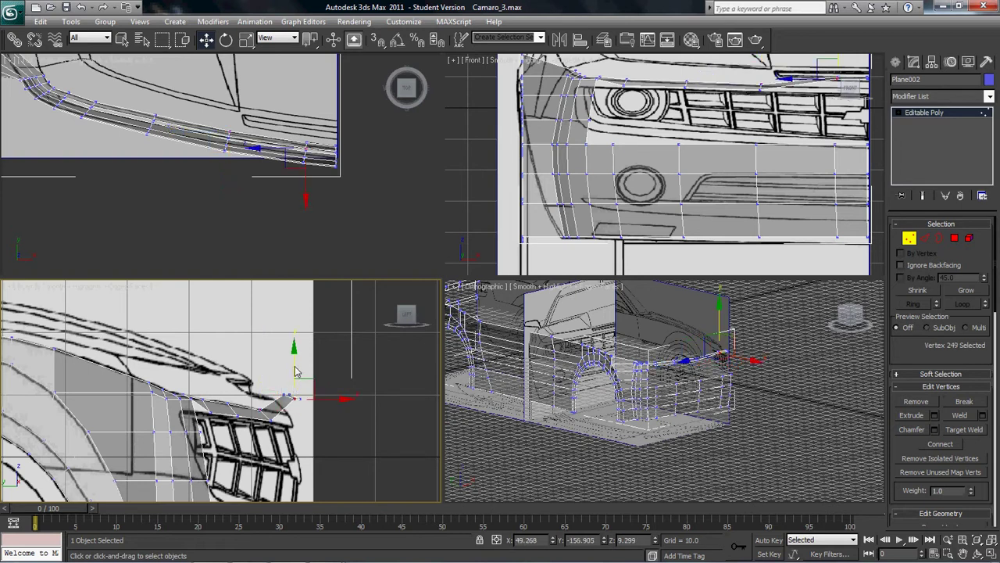
left_click(284, 393)
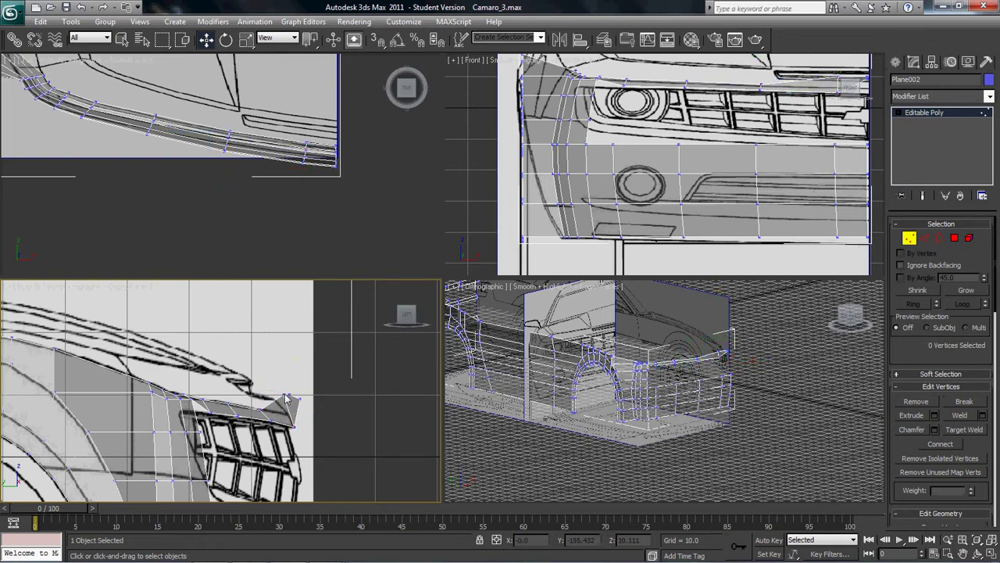
left_click_drag(292, 369, 299, 399)
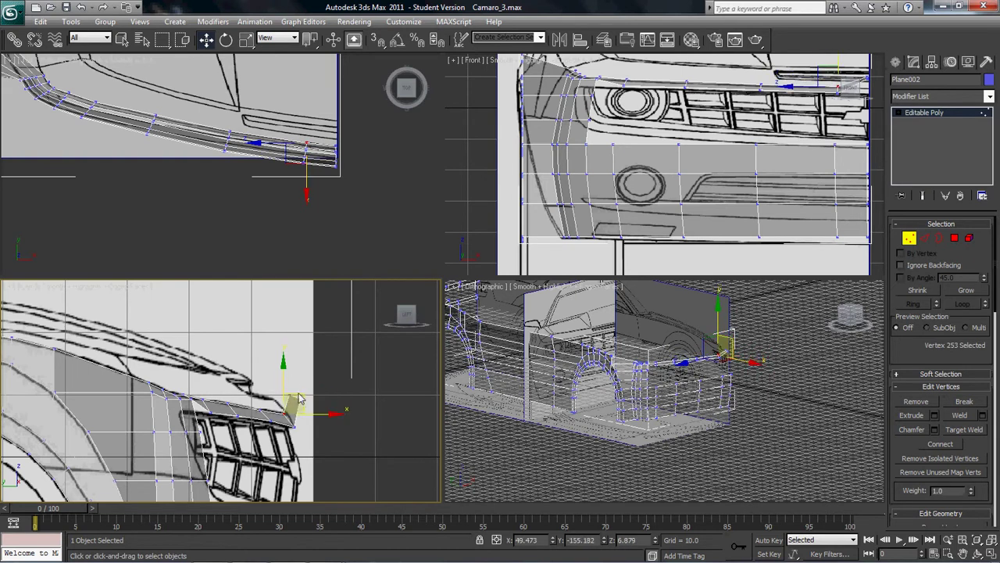
Lower the top strip's two end vertices at the centre line, placing the upper one at Y about -155.8, Z about 6.9.
left_click(301, 402)
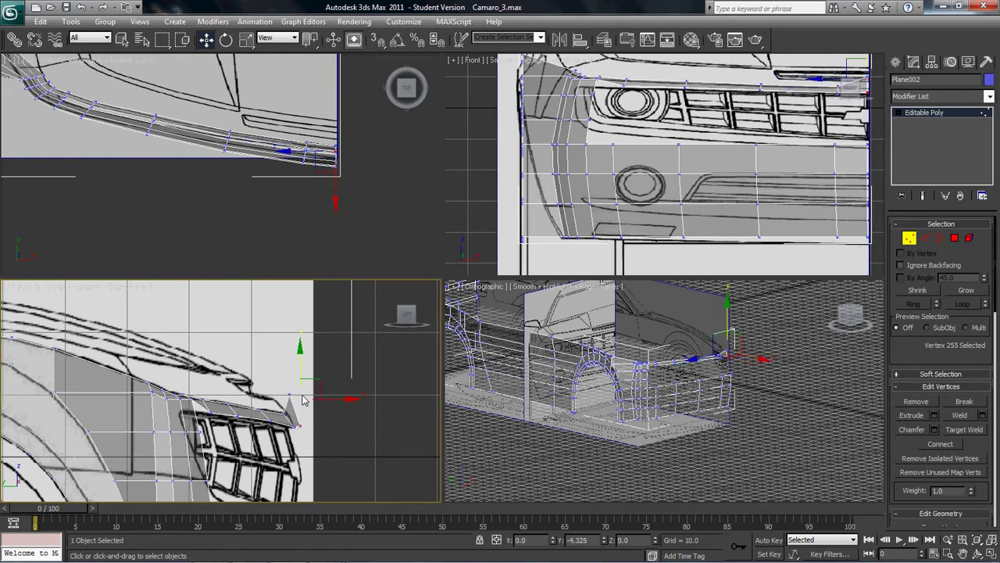
left_click_drag(305, 401, 329, 430)
left_click(290, 396)
left_click_drag(290, 365, 300, 382)
left_click_drag(325, 413, 323, 412)
left_click_drag(290, 373, 292, 380)
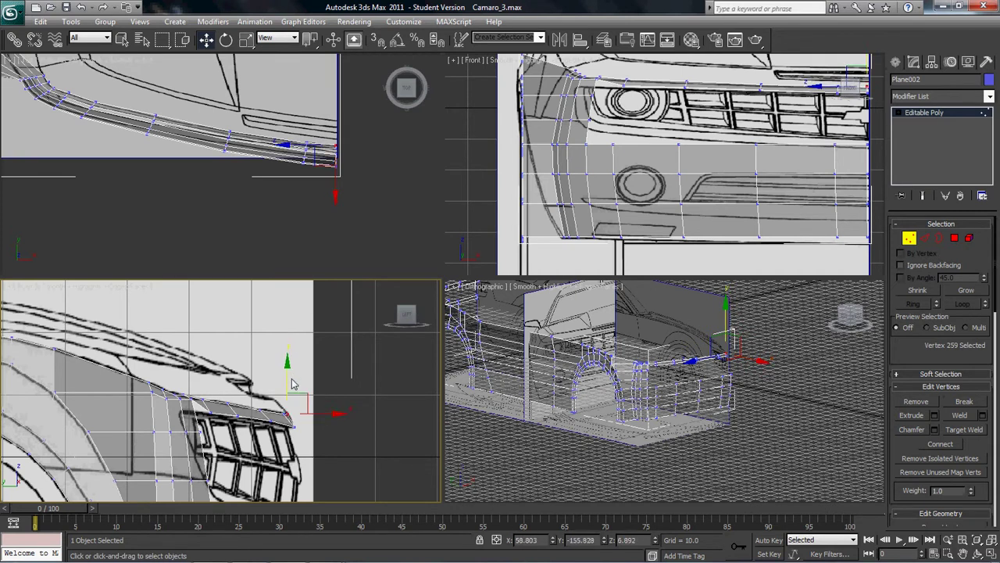
Adjust the top strip's lower vertices at the headlight's outer corner, placing the outermost at Y about -138.5, Z about 7.4.
left_click(196, 406)
left_click_drag(197, 363, 186, 385)
left_click(188, 386)
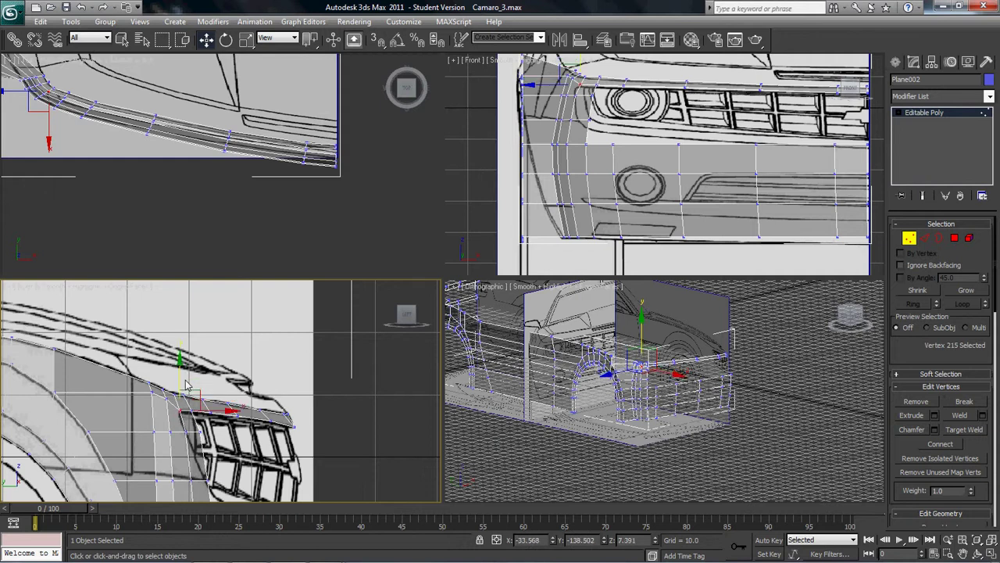
Delete the remaining polygons between the top strip and the lower bumper at the headlight's outer corner.
key("4")
middle_click_drag(243, 465, 236, 403)
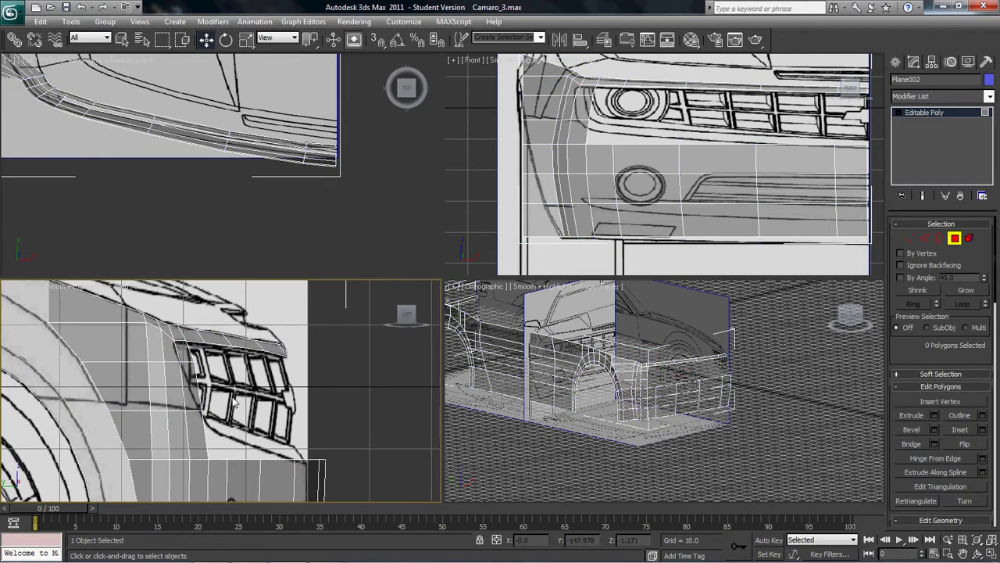
left_click(201, 424)
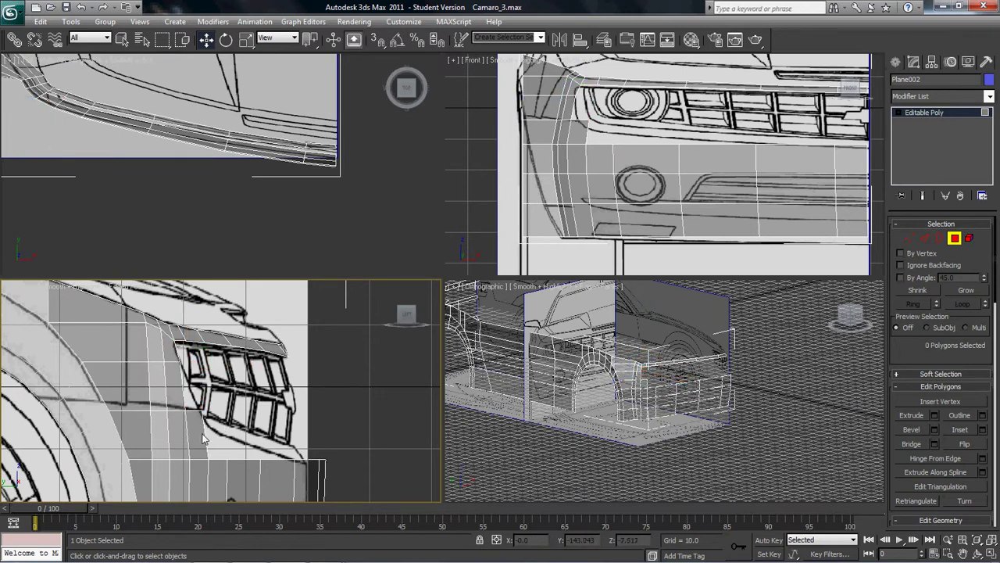
left_click(201, 439)
left_click(228, 448)
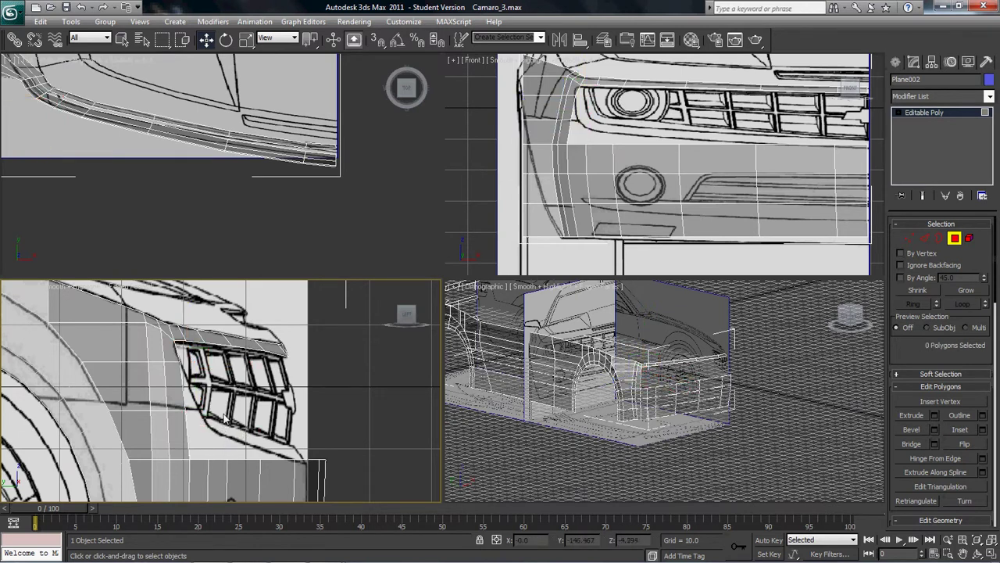
Move the vertex at the headlight's lower outer corner forward in the side view to Y about -142.6.
key("1")
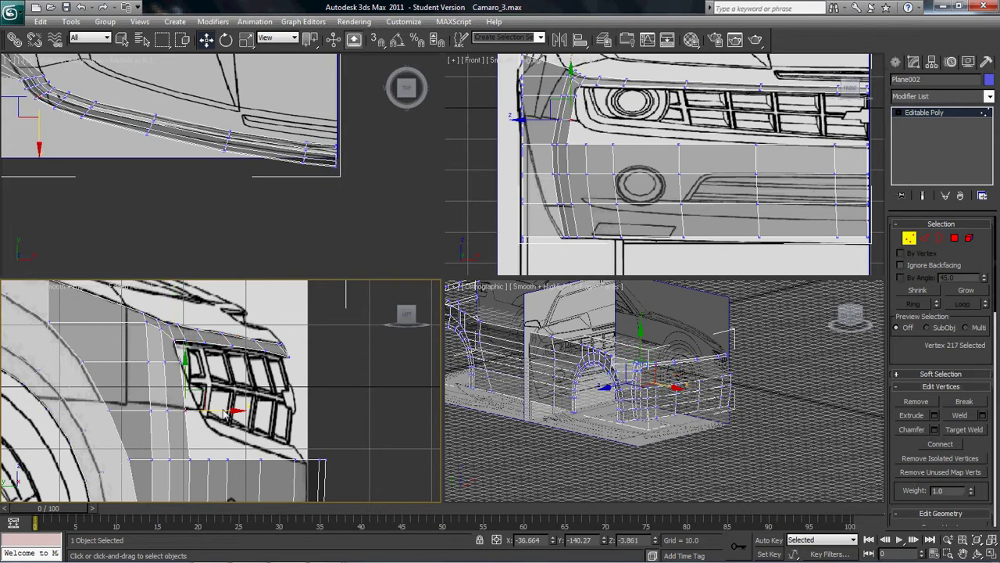
left_click_drag(231, 420, 229, 414)
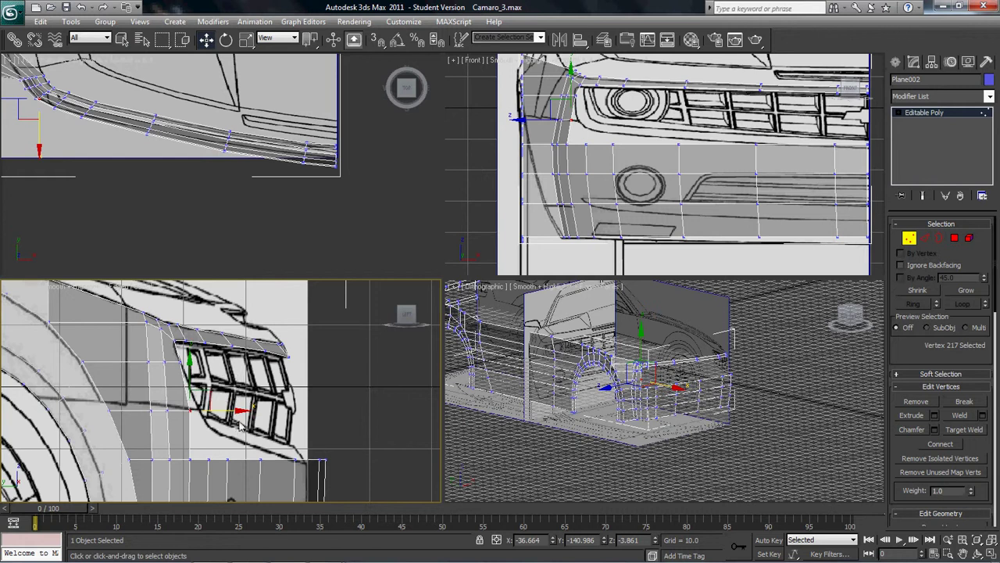
right_click(228, 388)
left_click(224, 424)
left_click_drag(226, 417, 237, 410)
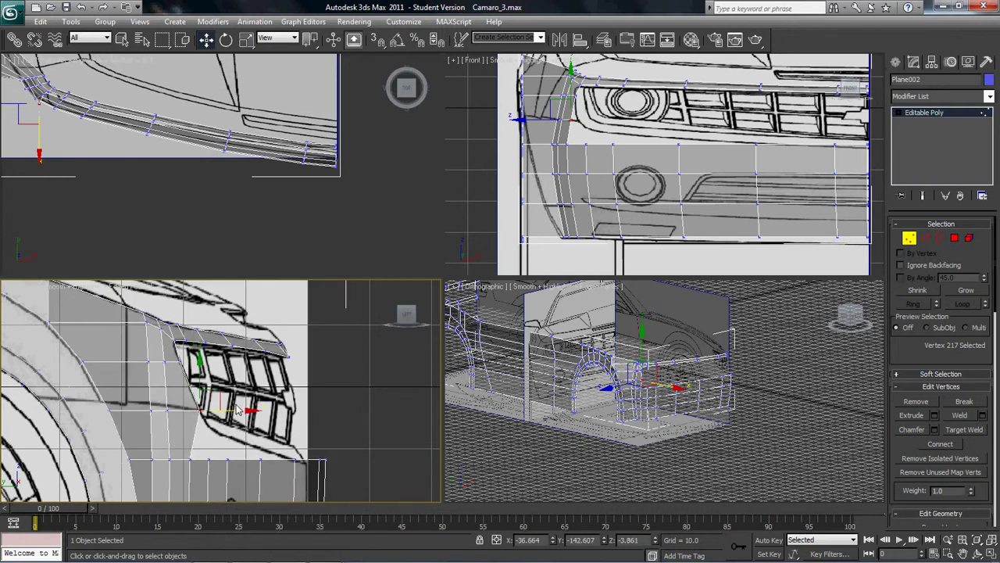
Align the headlight's lower outer corner vertex with the front and top blueprints at X about -34.2, Y about -142.4.
right_click(604, 104)
left_click_drag(613, 127, 621, 127)
scroll(235, 99, "up", 5)
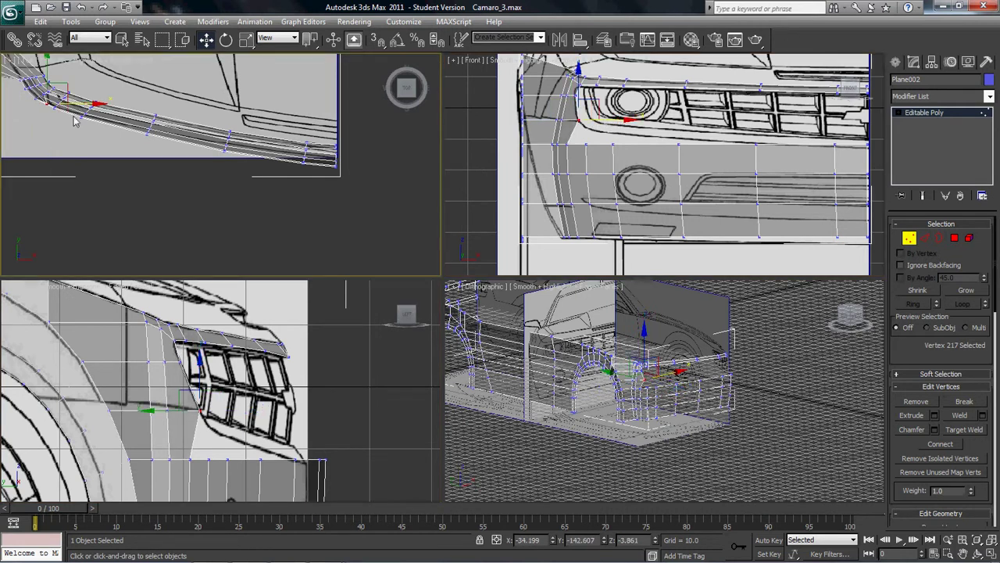
middle_click_drag(253, 103, 415, 61)
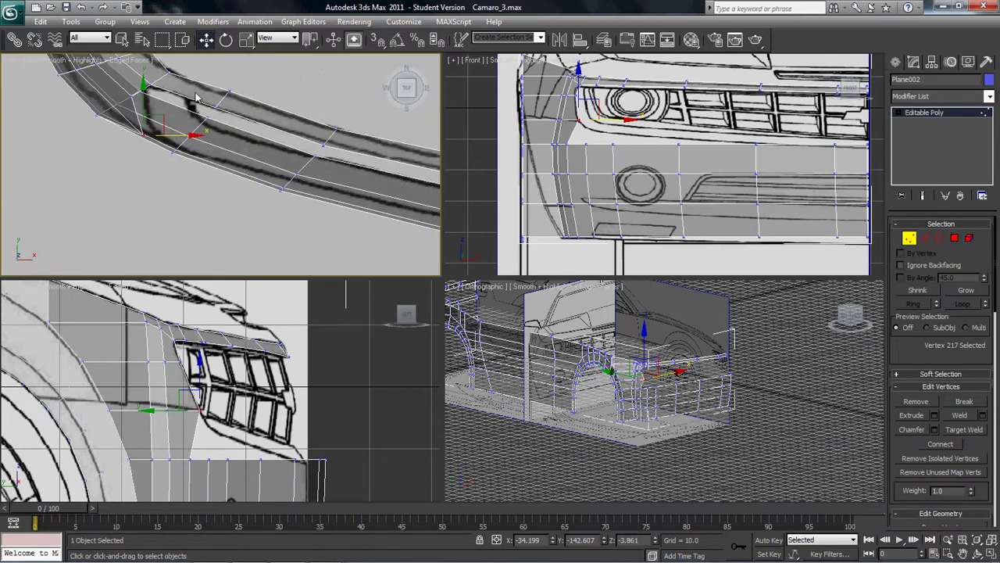
mouse_move(145, 99)
left_mouse_down()
mouse_move(161, 69)
mouse_move(162, 96)
left_mouse_up()
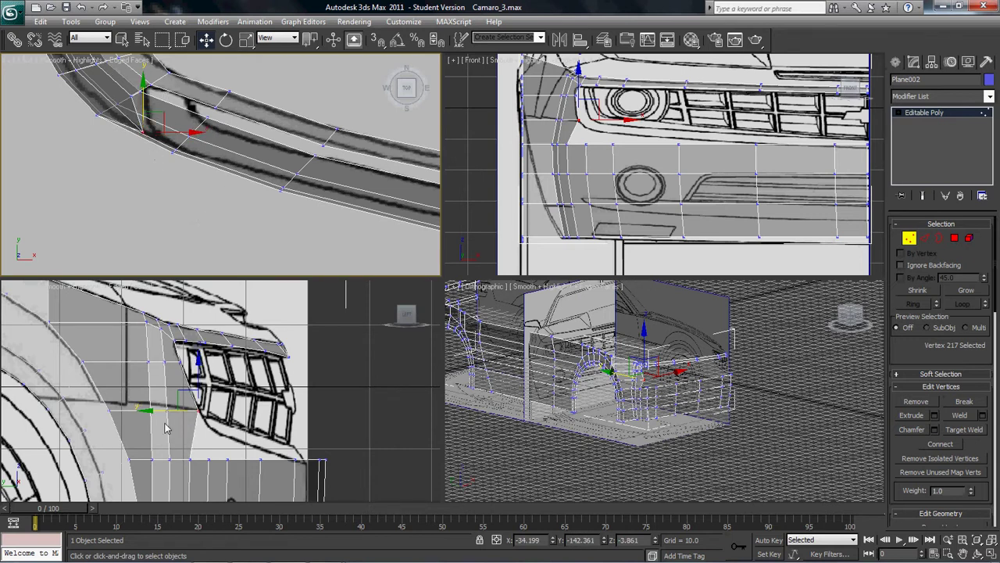
Move the three front vertices of the lower bumper's top edge back onto the side blueprint at Y about -157.6, Z about -12.2.
middle_click_drag(195, 456, 167, 400)
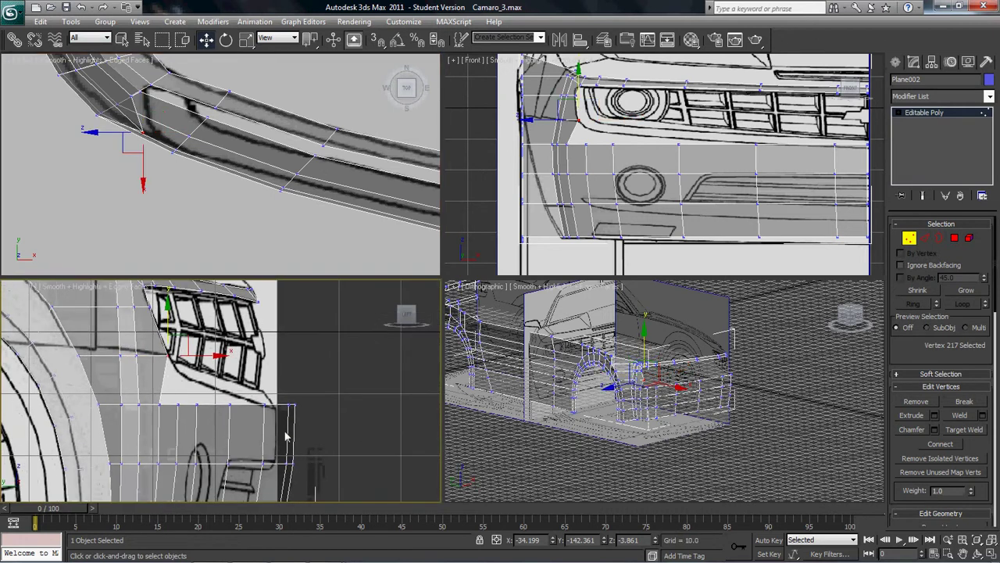
left_click_drag(320, 397, 264, 427)
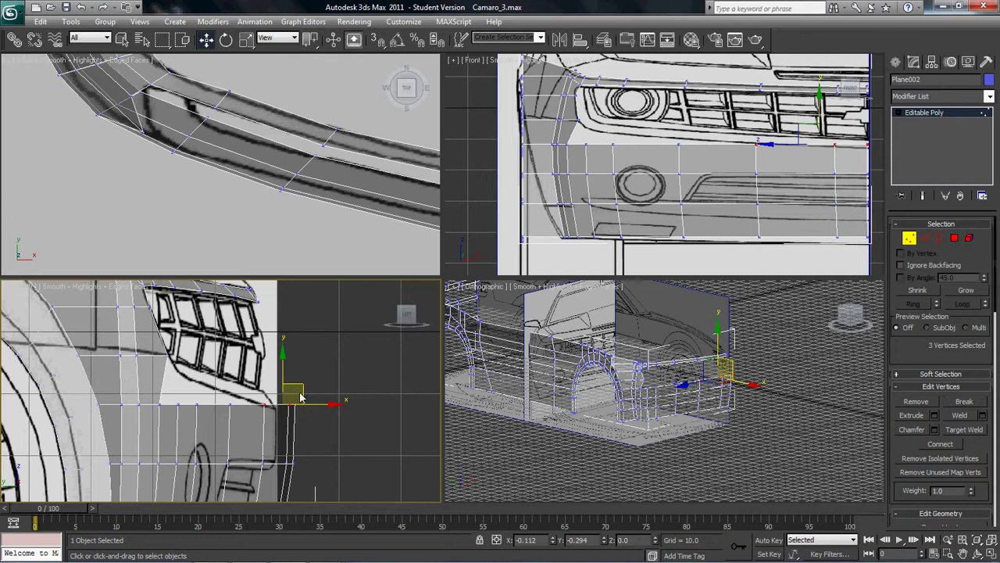
left_click_drag(305, 392, 268, 412)
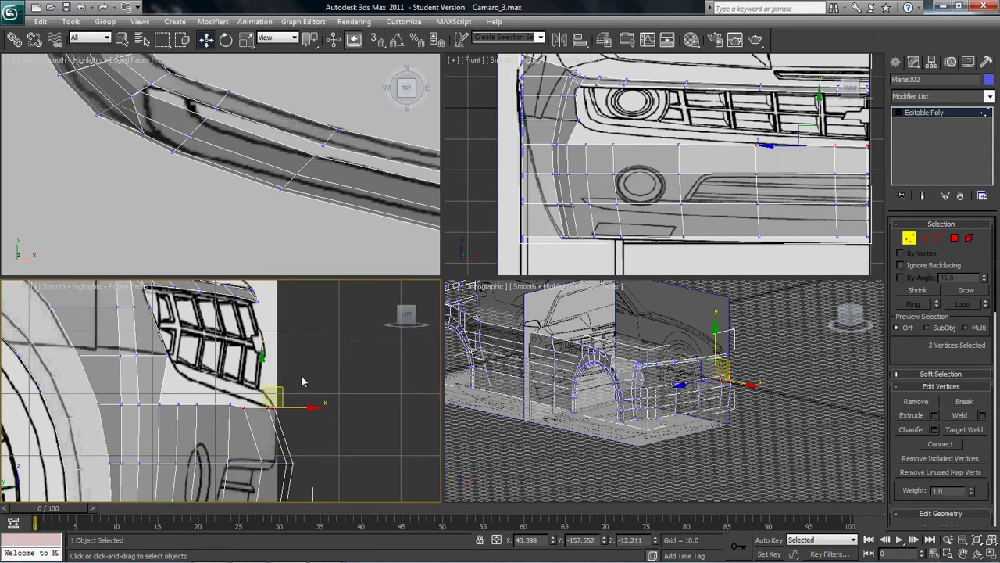
left_click(303, 381)
Raise the next vertices along the lower bumper's top edge onto the grille's lower outline in the side view.
left_click(243, 408)
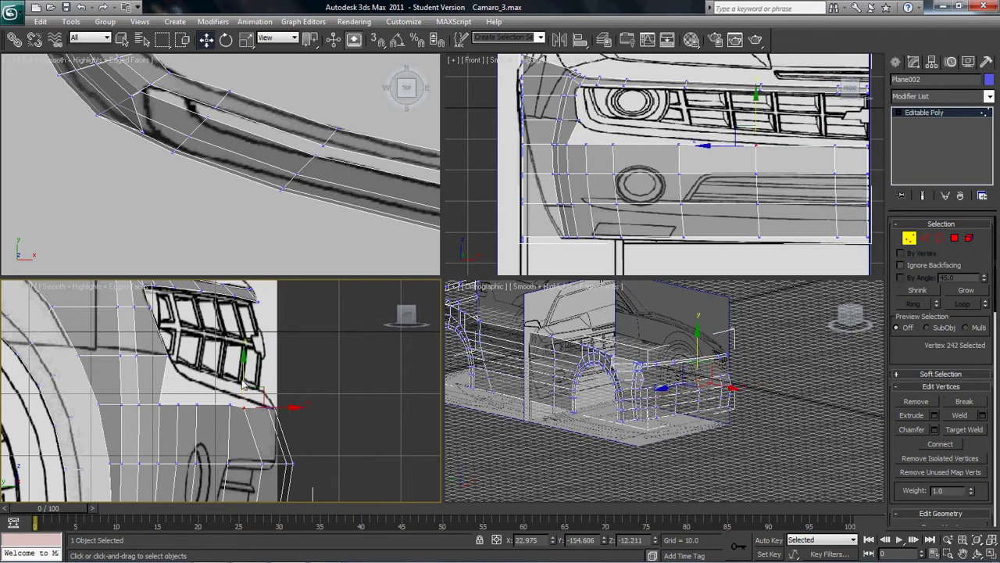
left_click(229, 392)
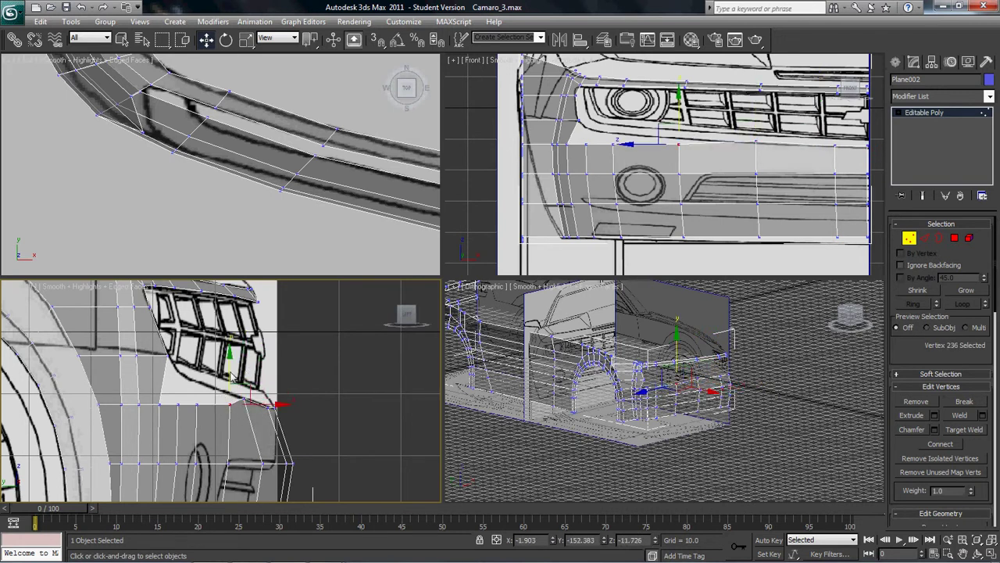
left_click(197, 403)
left_click_drag(203, 384, 187, 425)
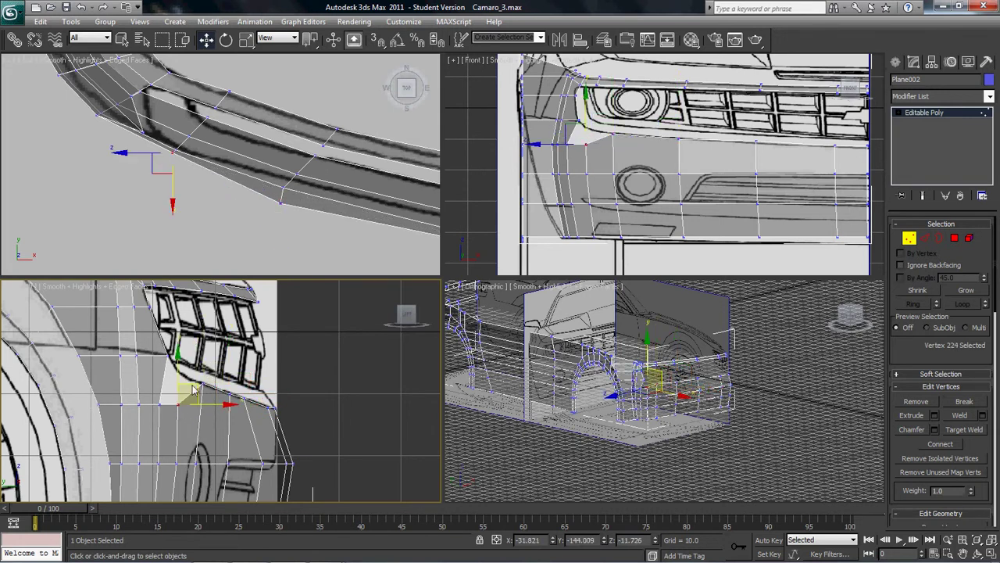
Move the two vertices below the headlight's outer corner onto the side blueprint at Y -144.8, Z -7.2 and Y -143.3, Z -5.9.
left_click_drag(193, 389, 197, 363)
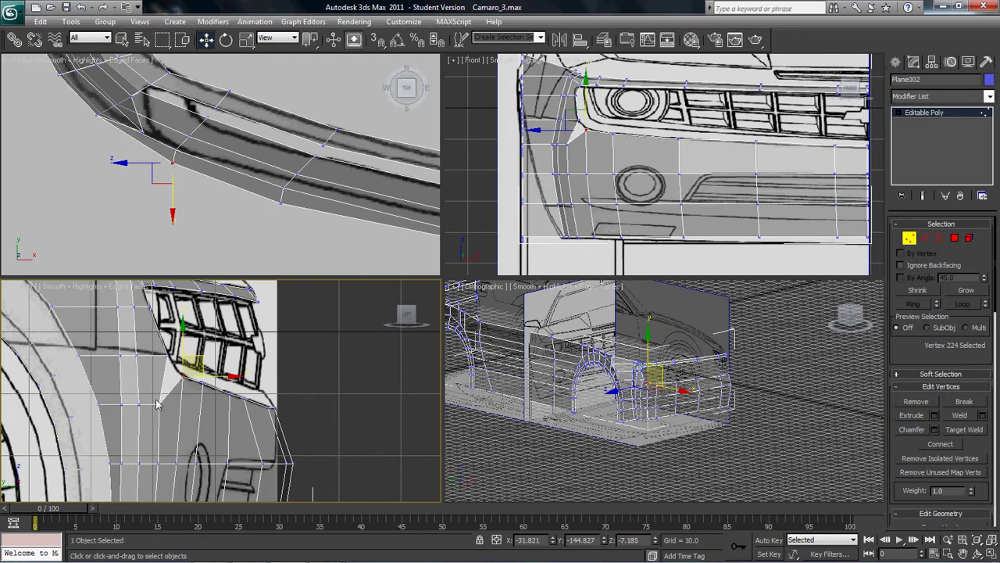
left_click(161, 404)
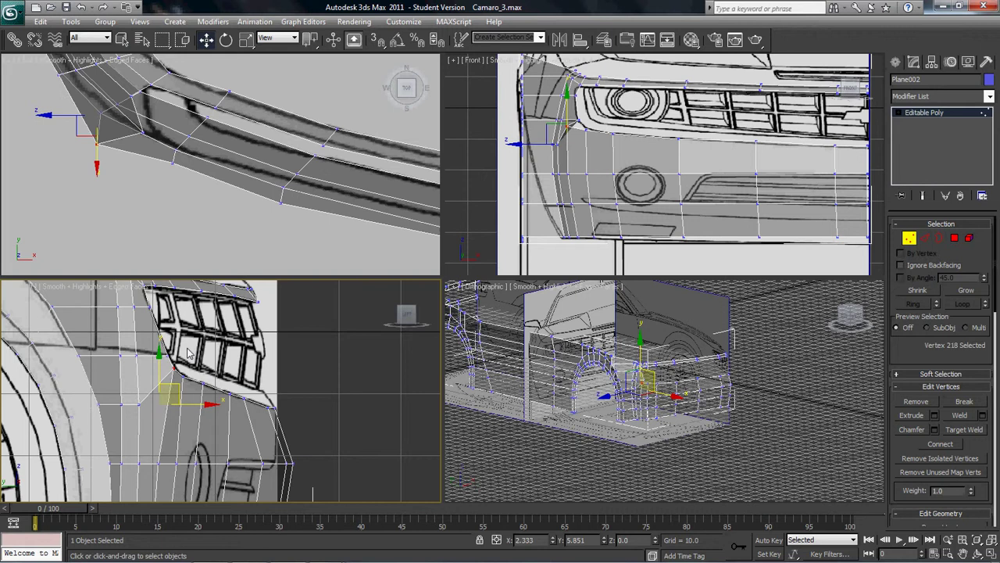
left_click_drag(188, 354, 187, 353)
left_click(318, 465)
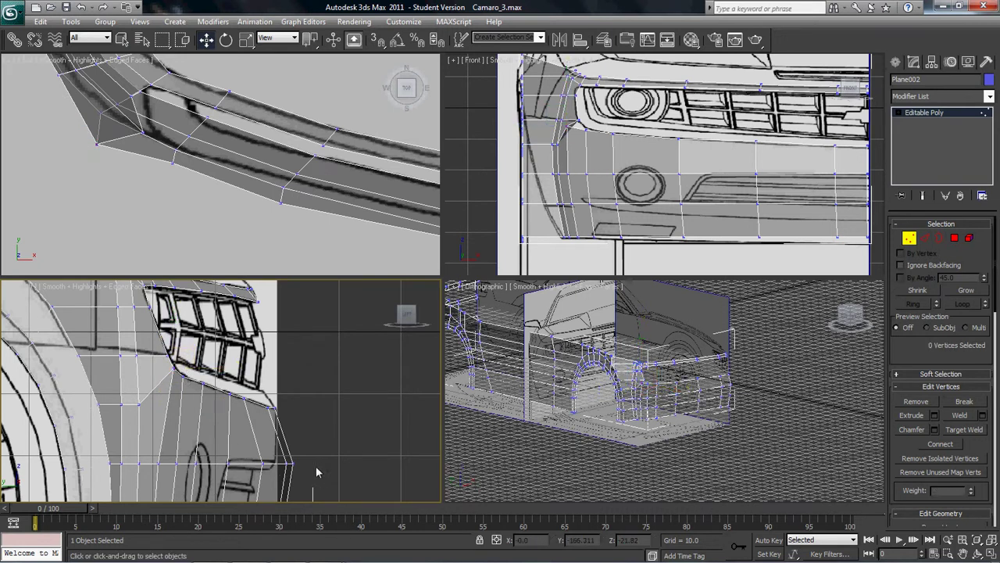
Align the four front vertices of the bumper's second row with the upper edge of the lower intake in the side view.
middle_click_drag(317, 465, 317, 351)
left_click_drag(331, 332, 252, 379)
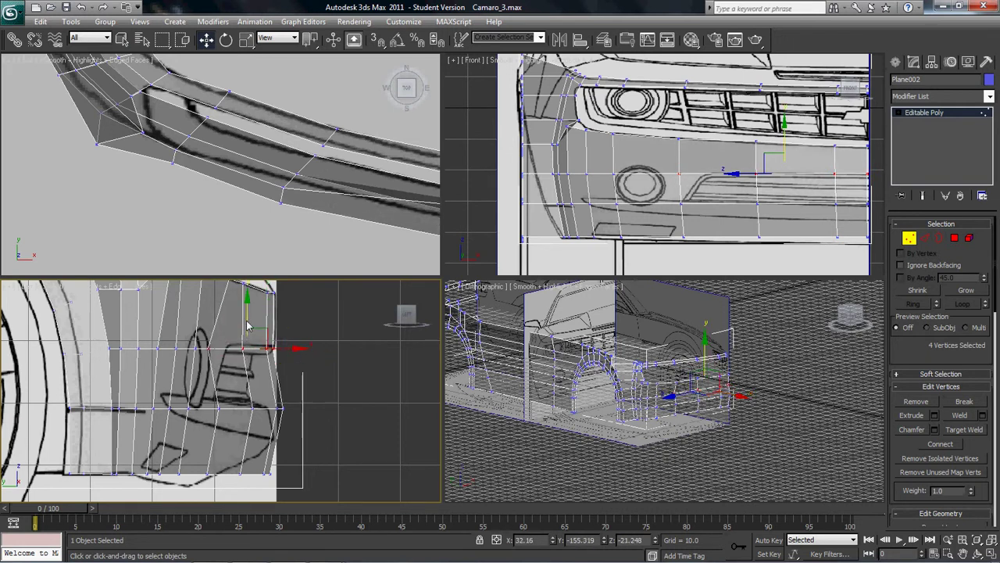
left_click_drag(247, 320, 248, 316)
left_click(231, 376)
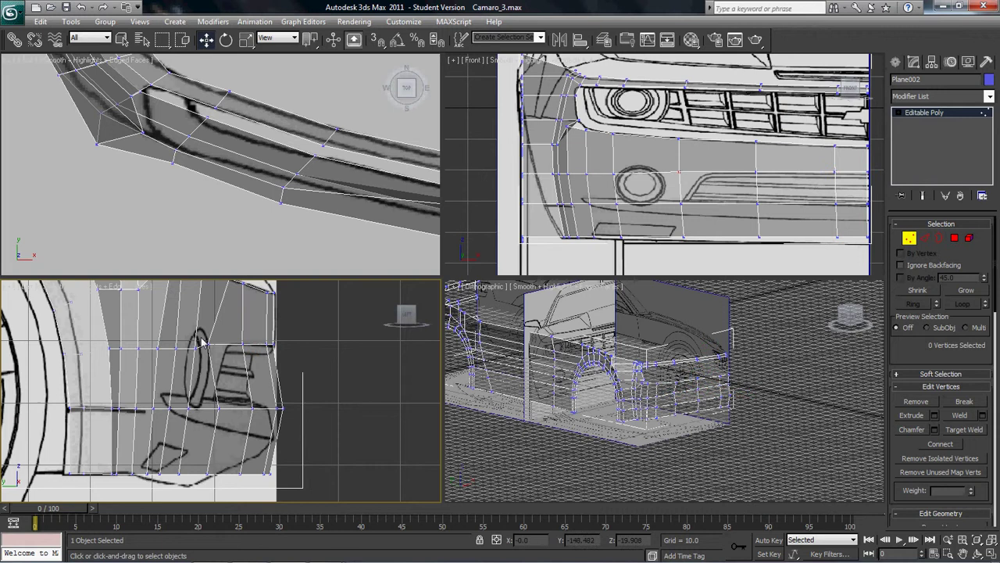
left_click_drag(200, 337, 259, 357)
Shift the third row's four front vertices back about 2.5 units in the side view and adjust the one at the intake's lower rear corner.
left_click_drag(212, 399, 283, 409)
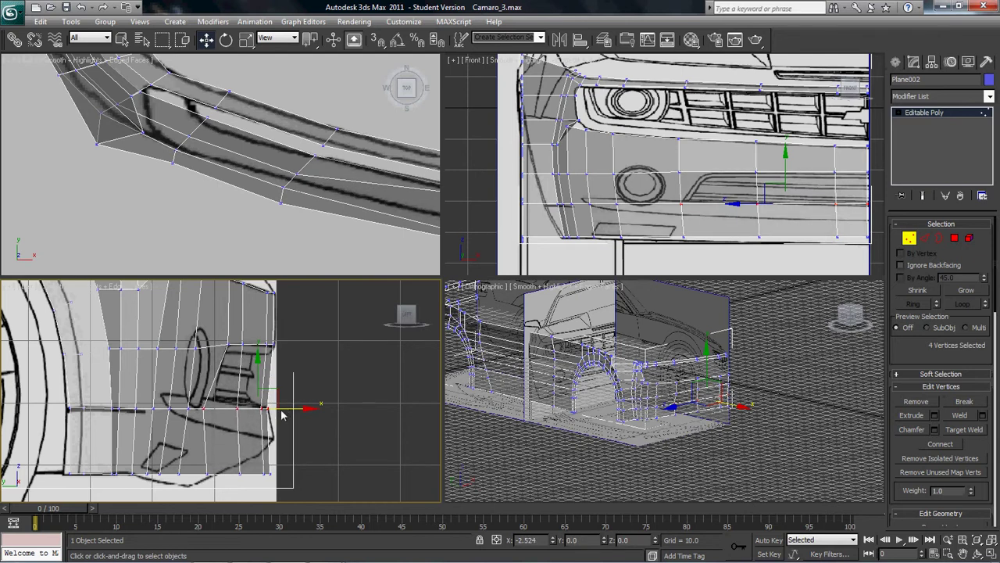
left_click(204, 406)
left_click_drag(218, 396, 247, 412)
left_click(238, 424)
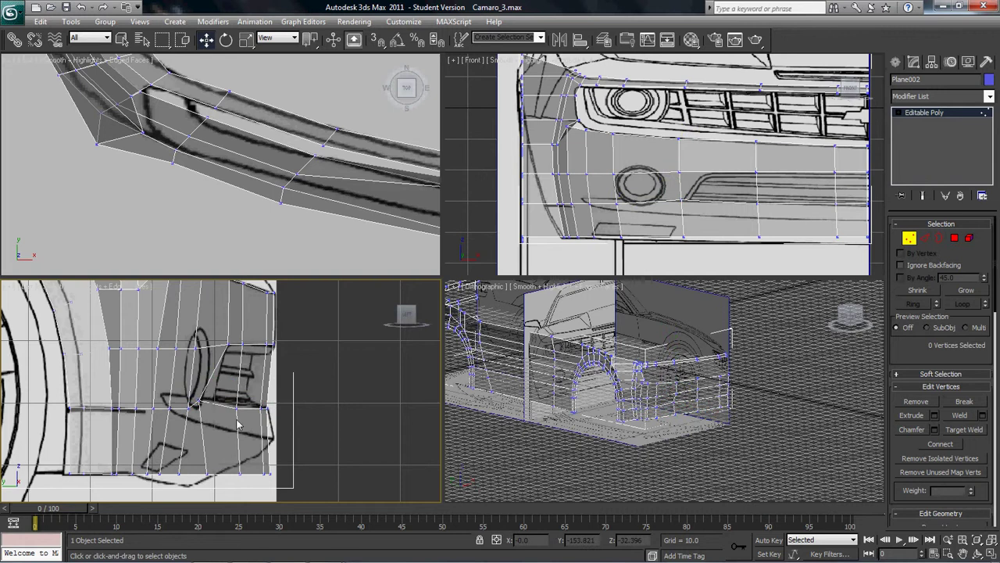
Place the intake's lower edge vertices on the side blueprint at Y about -149.7, Z about -29.6 and Y about -153.6, Z about -30.3.
key("ctrl+y")
key("ctrl+y")
key("ctrl+y")
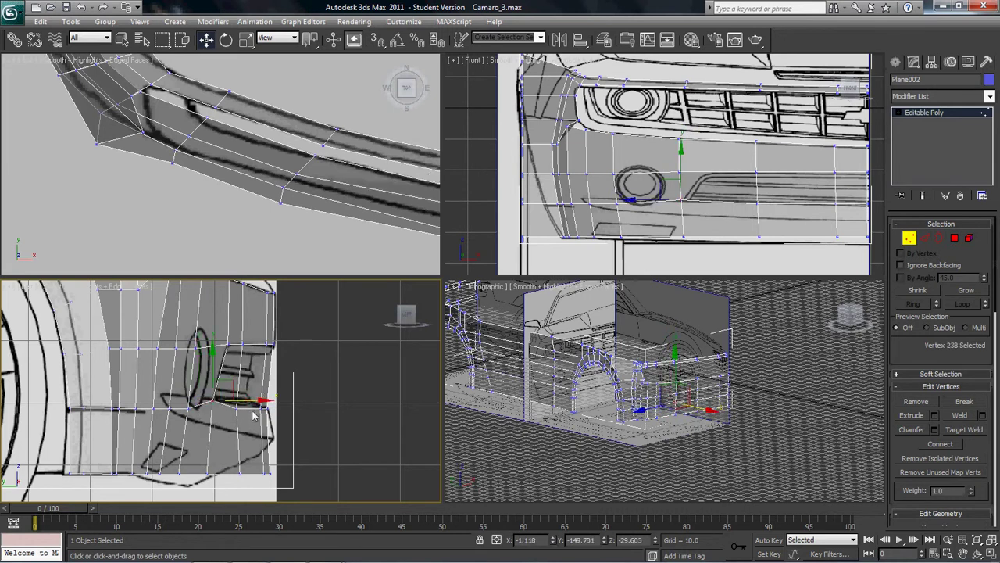
left_click(238, 403)
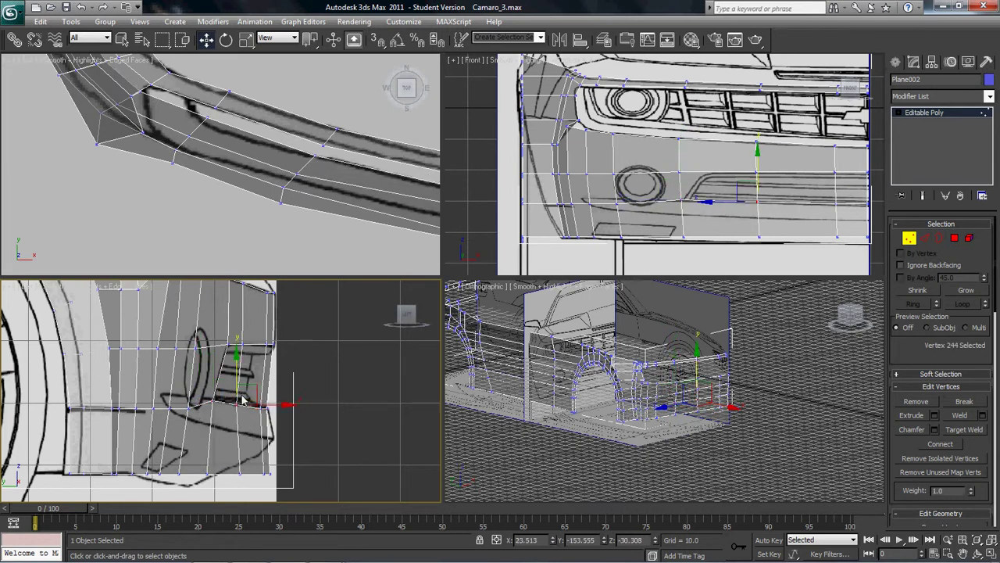
left_click(286, 472)
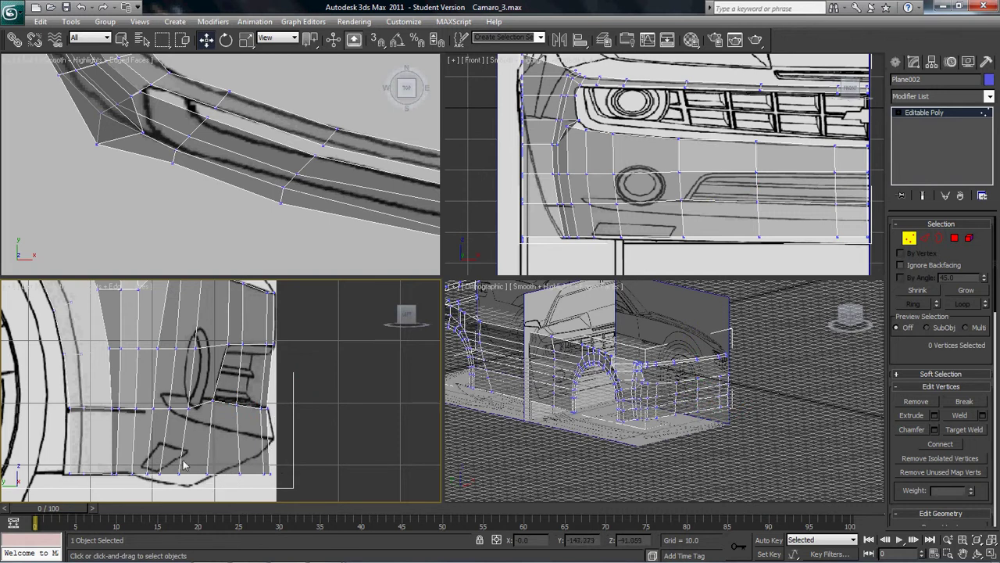
Move the vertex below the headlight's outer corner inward in the front view to X about -33.0.
left_click(676, 383)
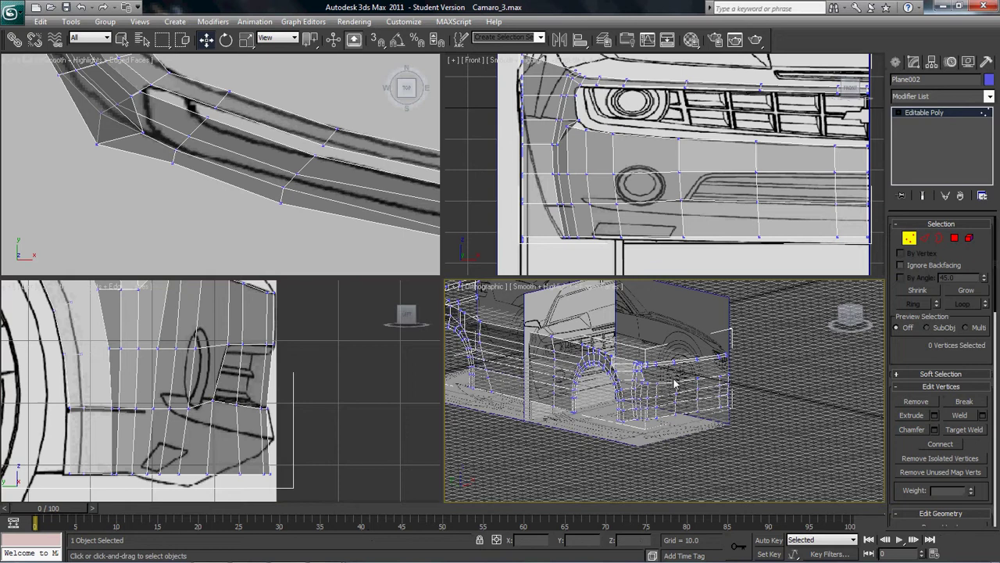
scroll(668, 371, "up", 8)
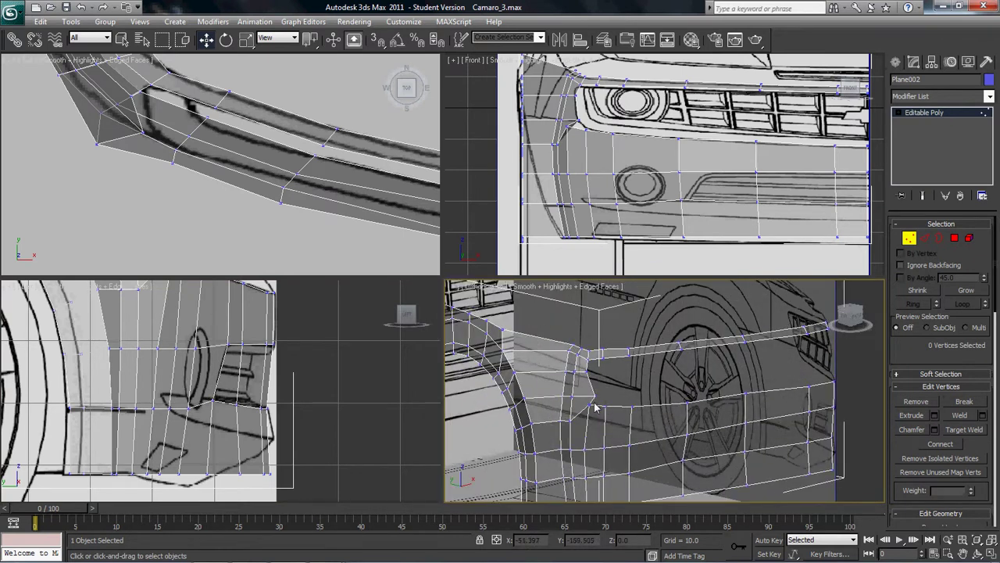
left_click(570, 126)
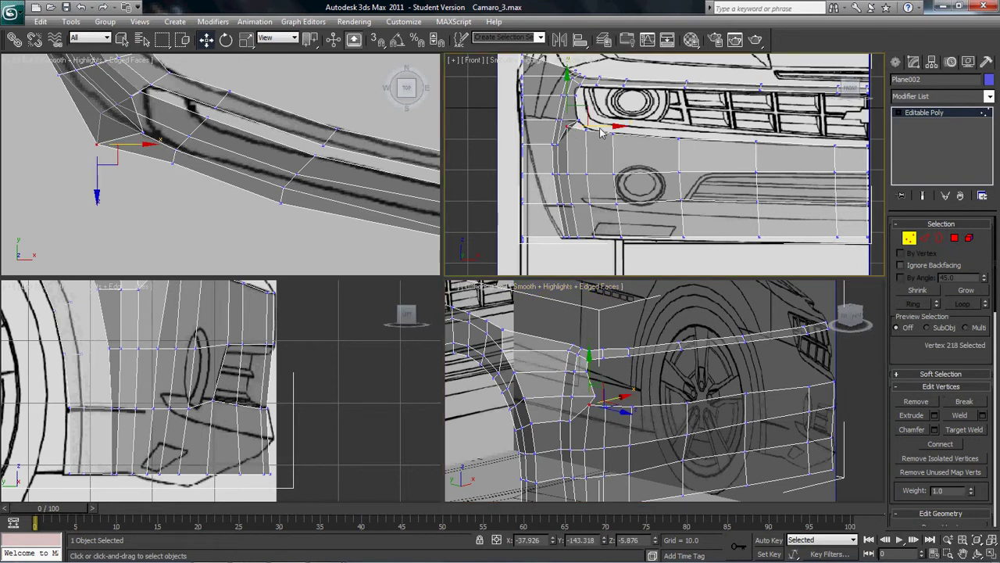
left_click_drag(600, 125, 616, 131)
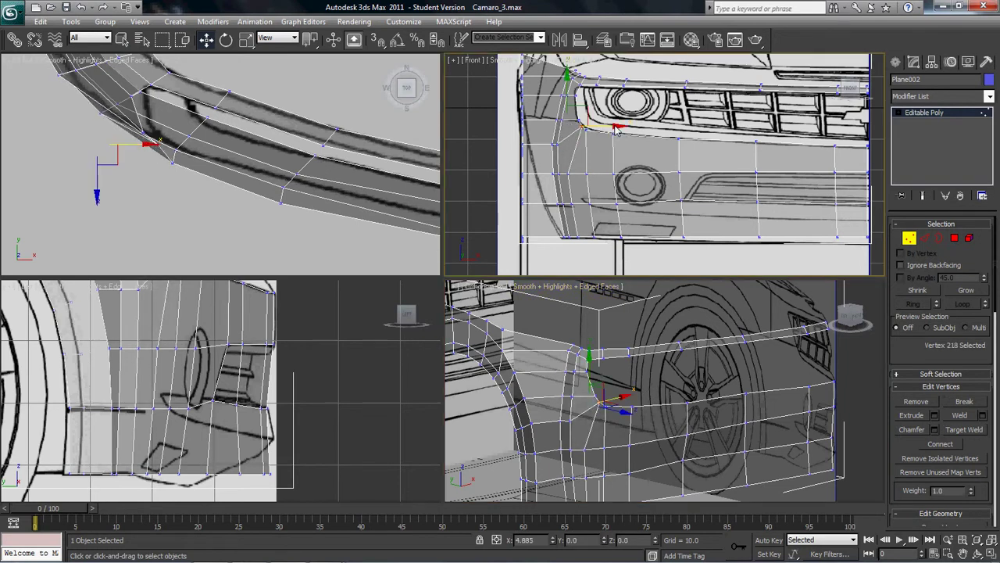
right_click(637, 408)
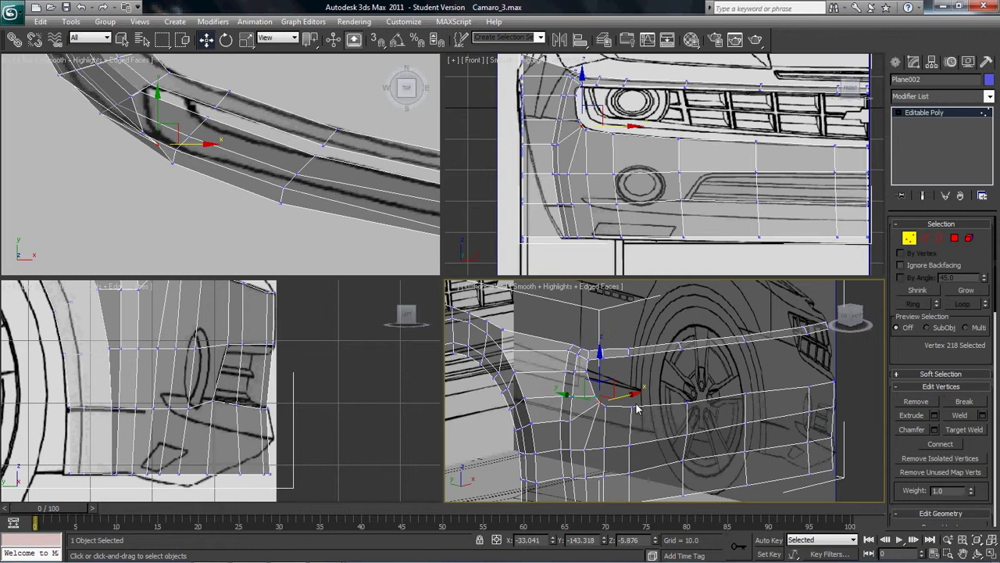
Delete the bumper polygons covering the lower intake opening.
left_click(294, 396)
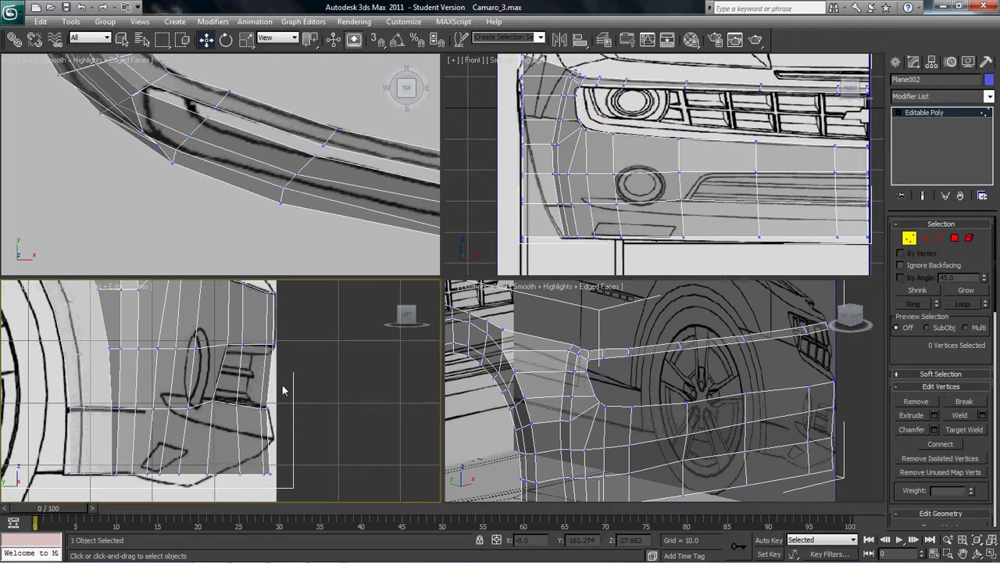
key("4")
left_click_drag(279, 377, 230, 397)
key("Delete")
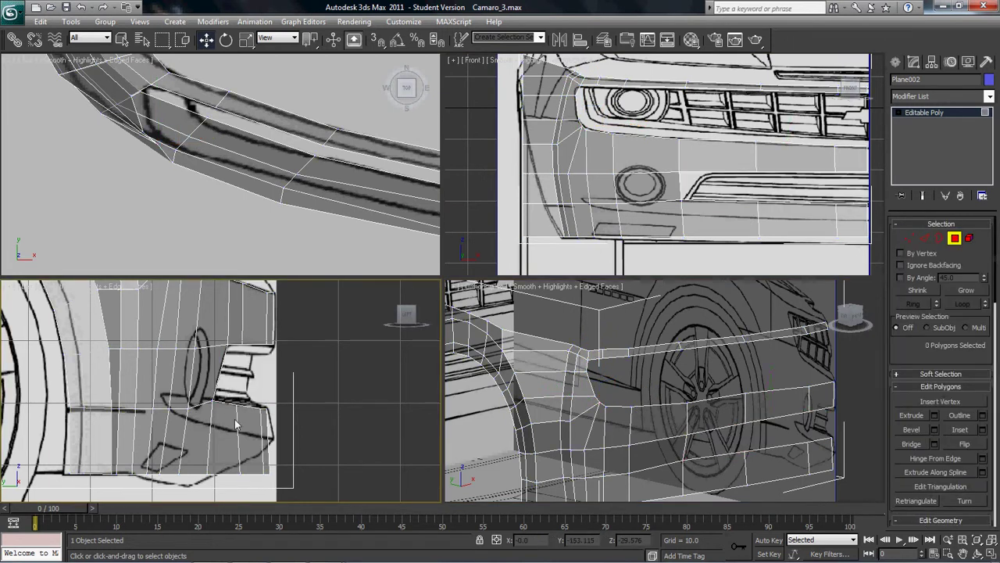
middle_click_drag(642, 433, 668, 381)
scroll(635, 383, "down", 3)
key("shift+z")
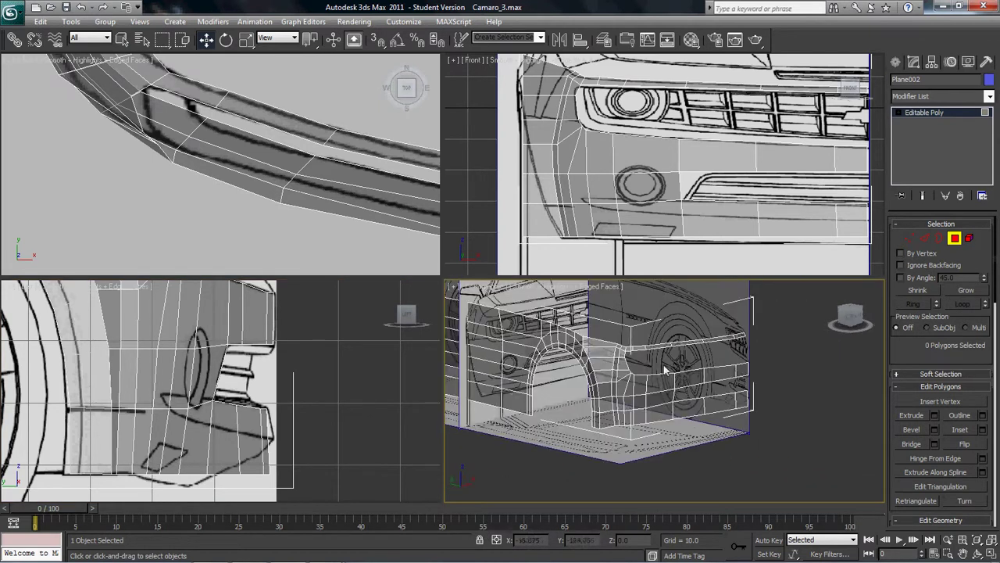
Move the vertex at the lower intake's upper outer corner inward in the front view to X about 7.1.
right_click(738, 186)
key("1")
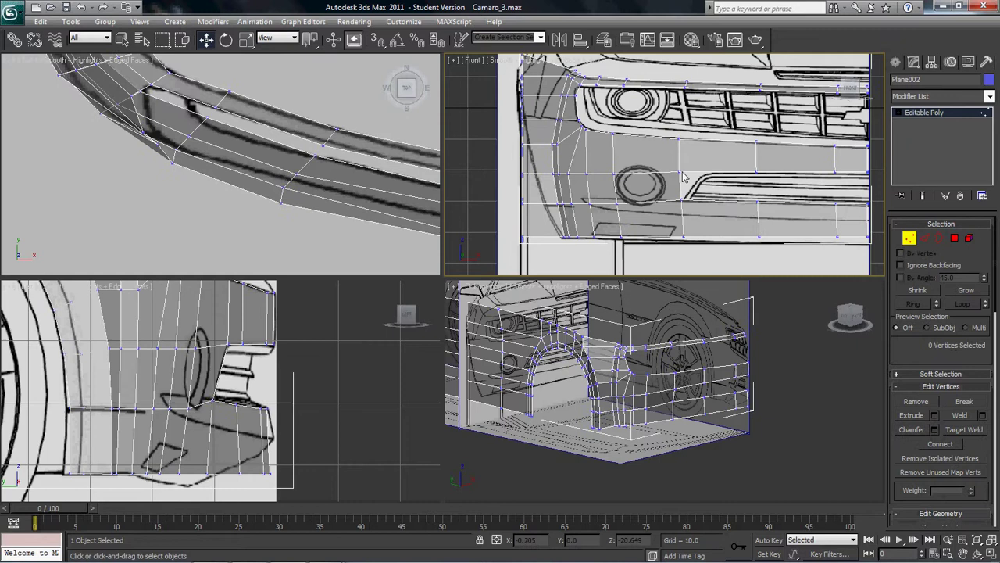
left_click(681, 172)
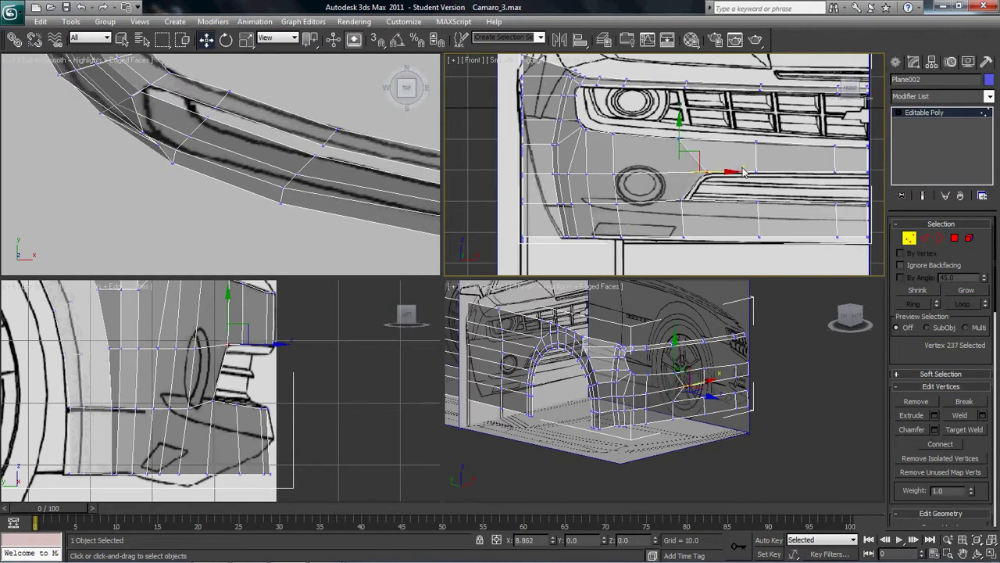
left_click_drag(743, 174, 736, 191)
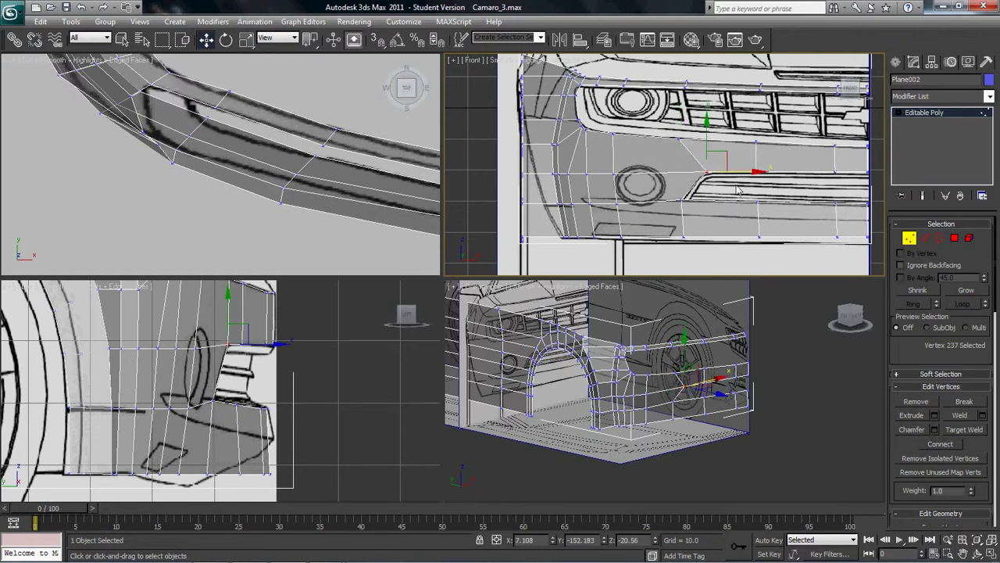
left_click(710, 409)
middle_click_drag(709, 409, 603, 440, "alt")
scroll(715, 407, "up", 5)
scroll(589, 434, "down", 2)
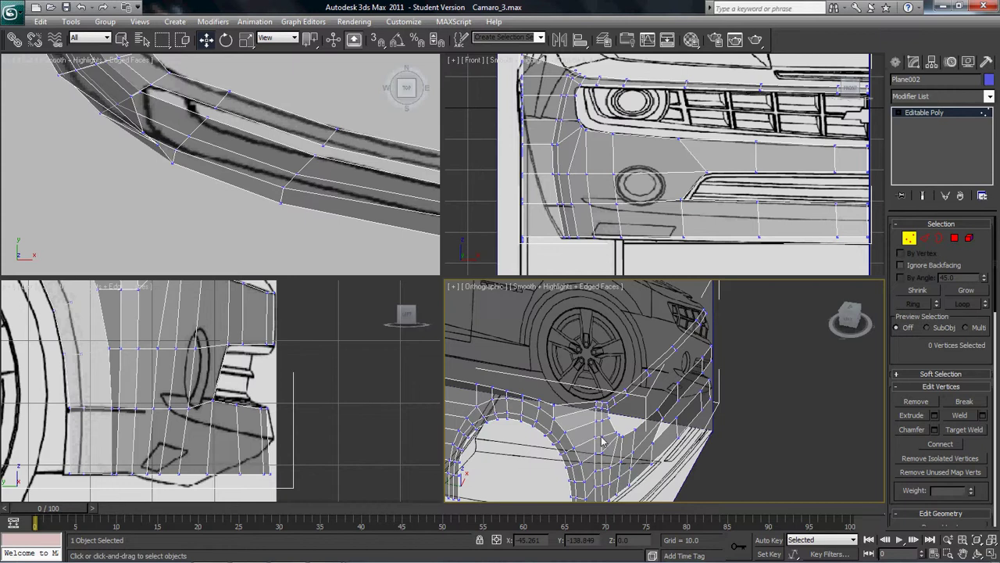
mouse_move(324, 551)
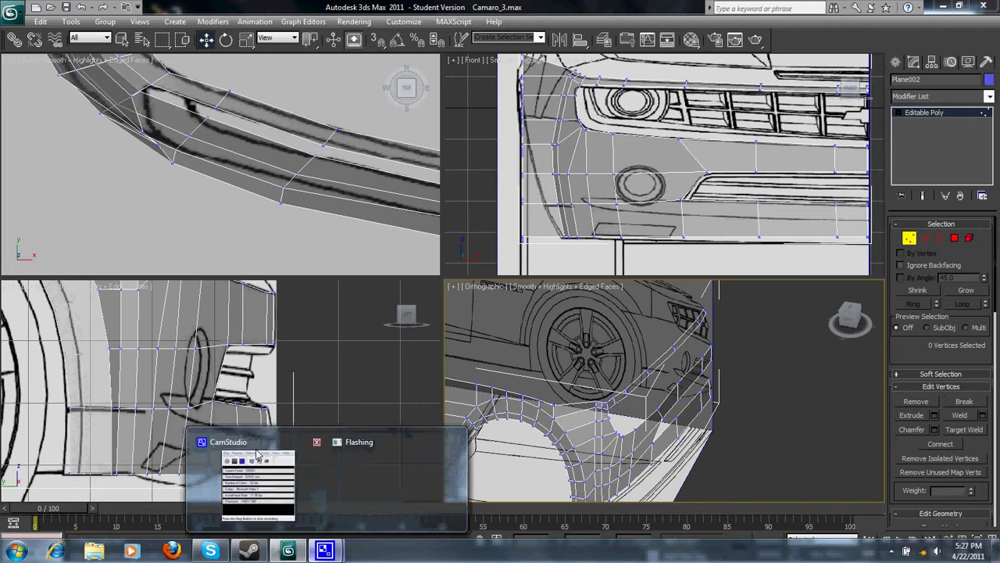